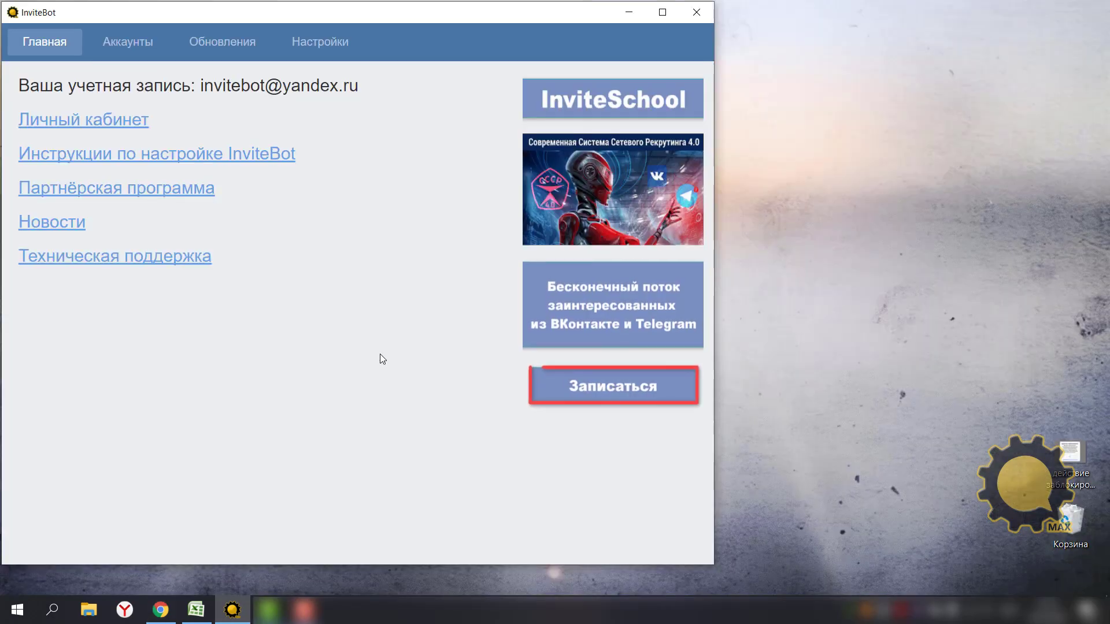
Filter the Аккаунты list to Instagram, which is empty, and start a Новый аккаунт form.
left_click(119, 52)
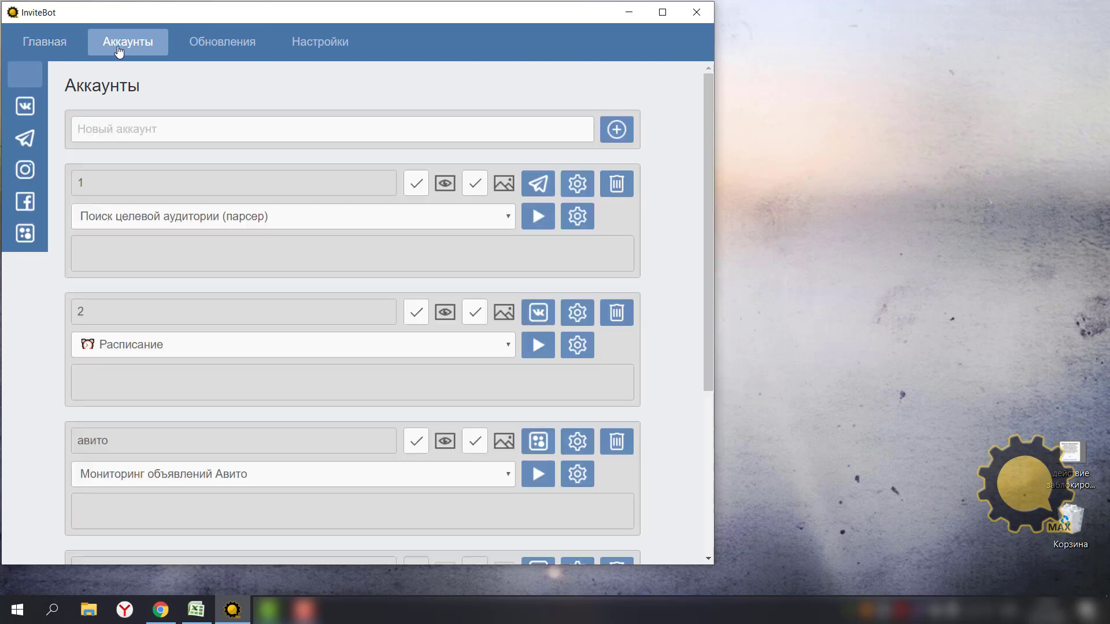
left_click(31, 175)
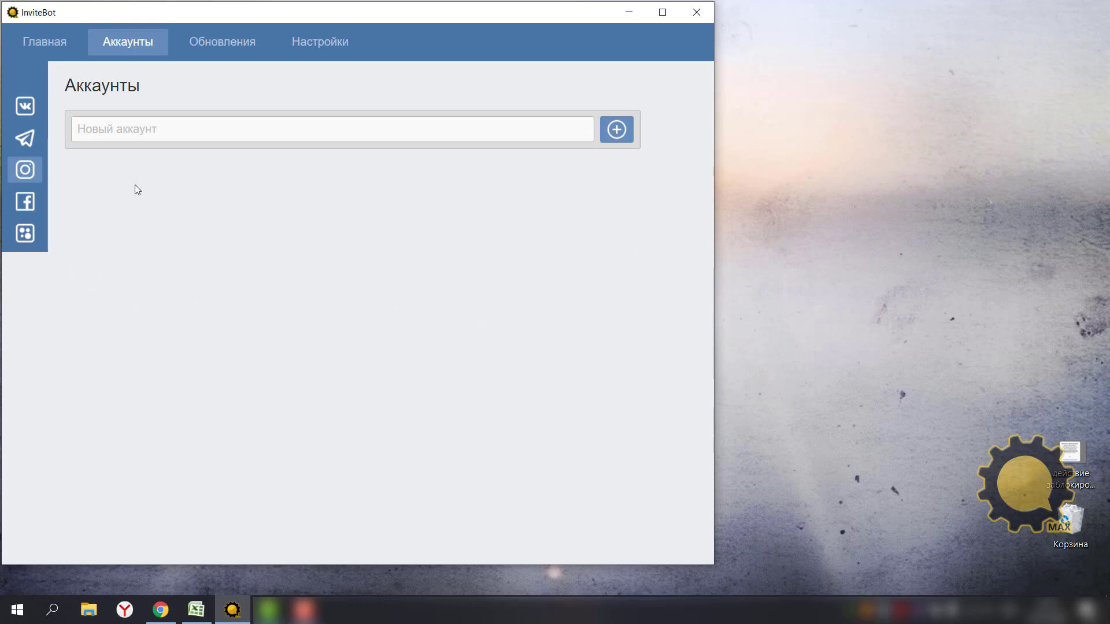
left_click(615, 131)
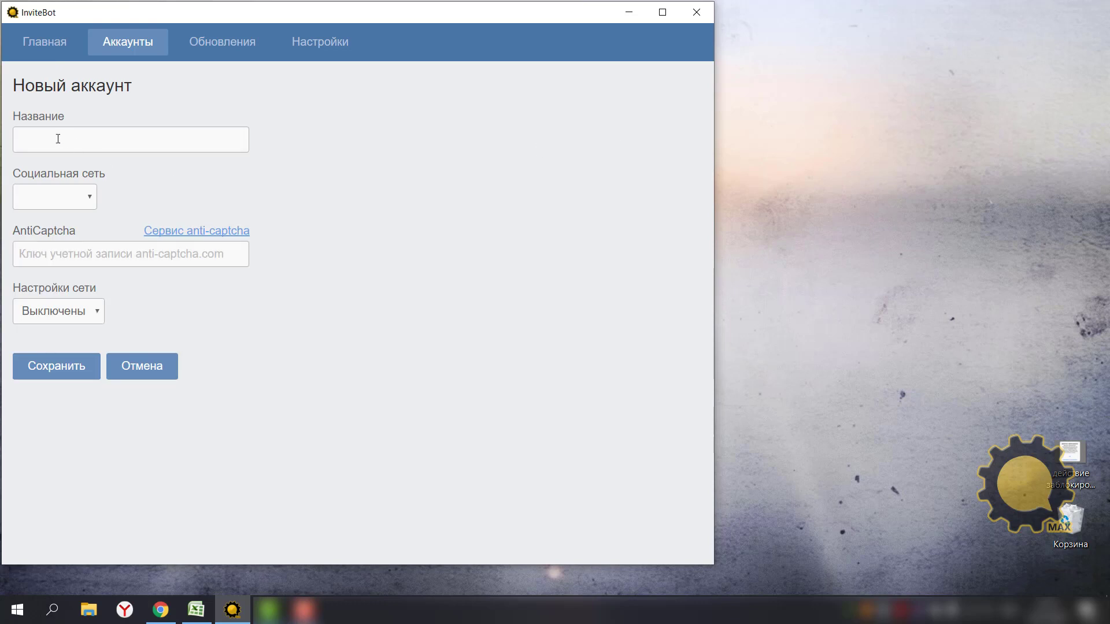
Set the new account's Социальная сеть to Instagram, leaving Настройки сети at Выключены.
left_click(59, 197)
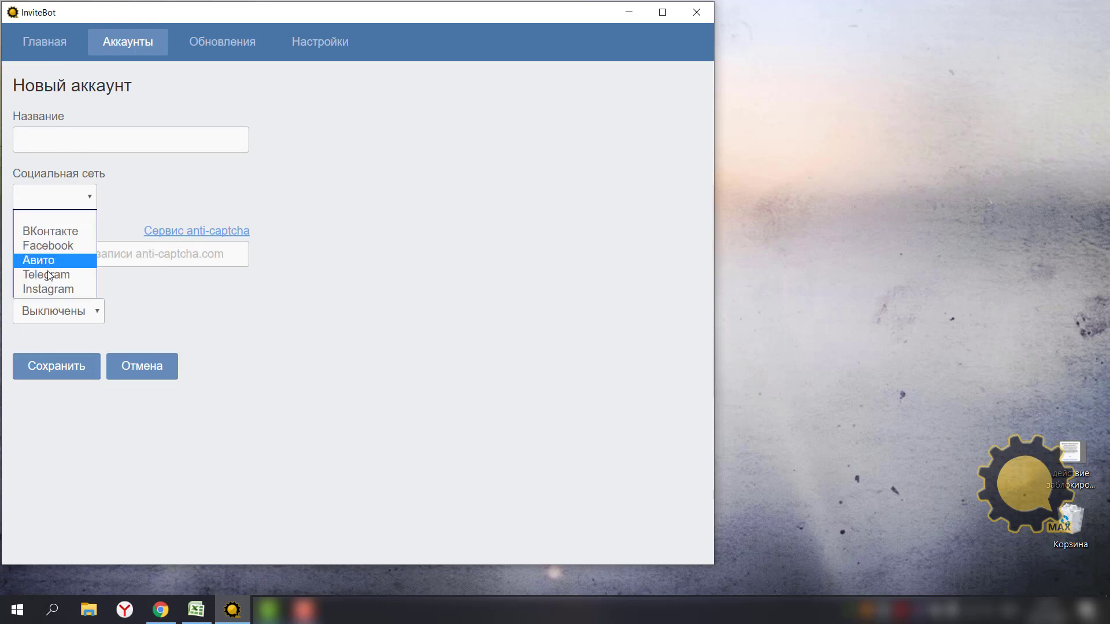
left_click(48, 290)
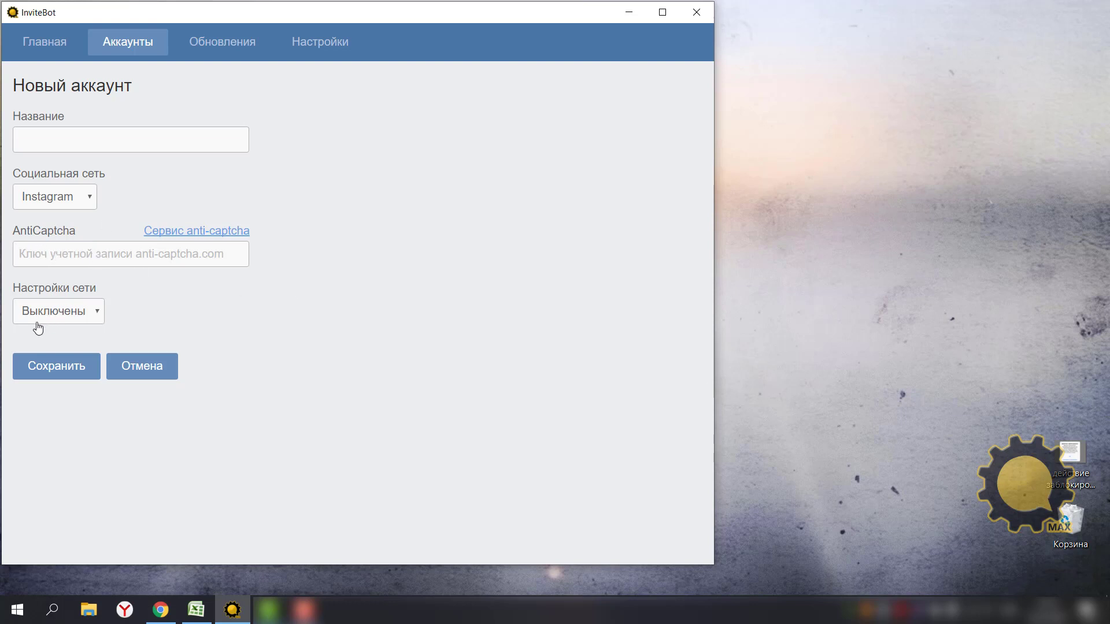
left_click(99, 315)
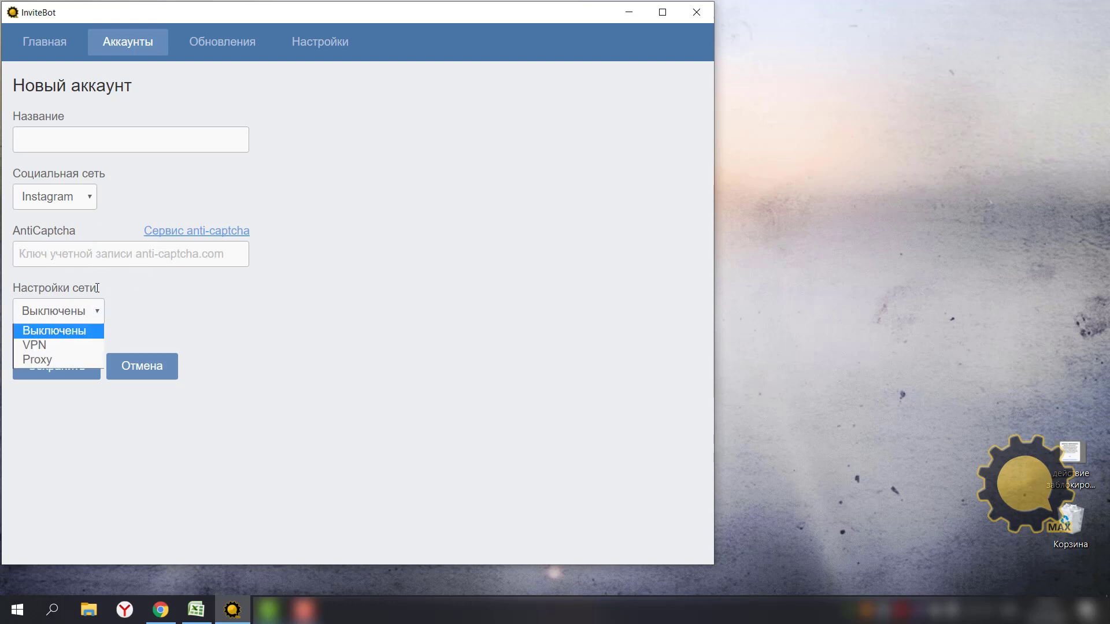
left_click(99, 313)
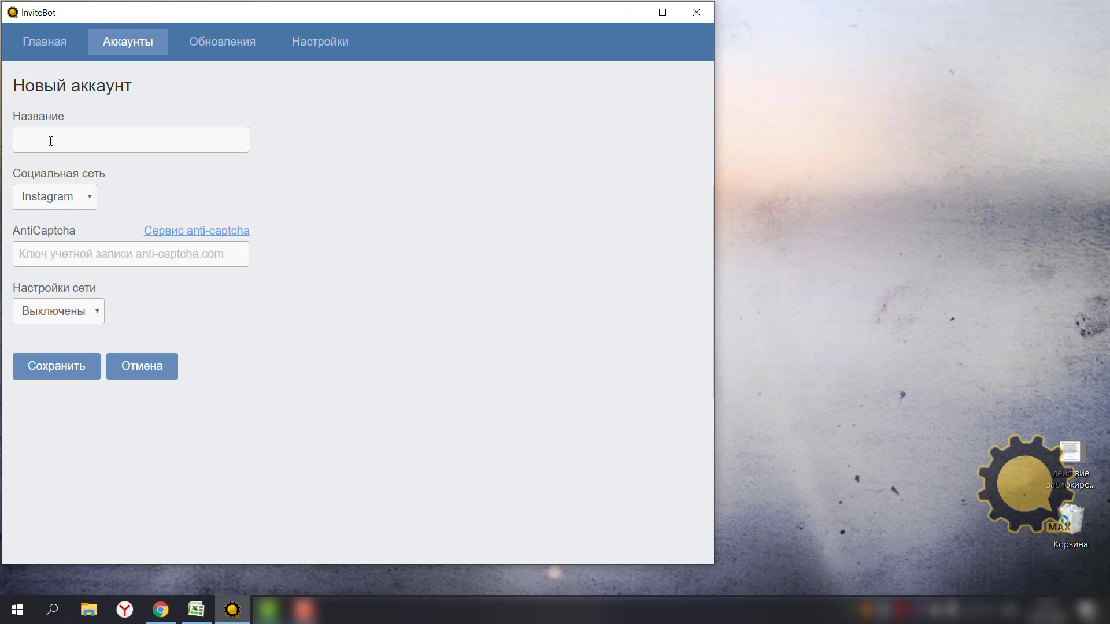
Name the account '1' followed by the pasted Instagram username and save it.
type("1")
left_click(42, 370)
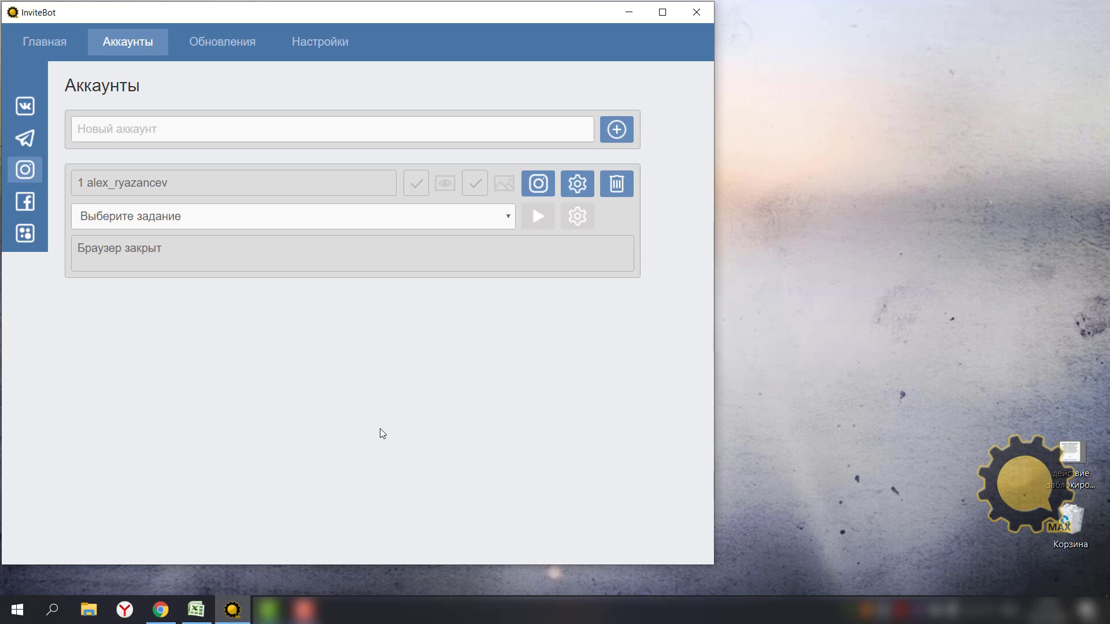
Check the saved account's network settings, leaving them Выключены, and cancel without changes.
left_click(577, 189)
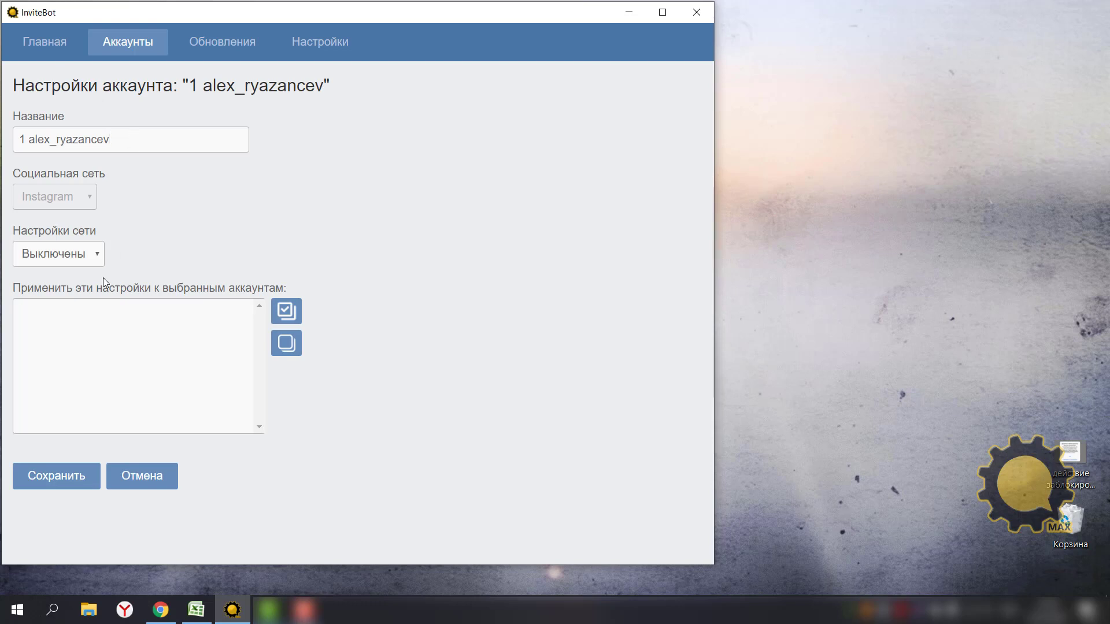
left_click(94, 253)
left_click(275, 273)
left_click(137, 481)
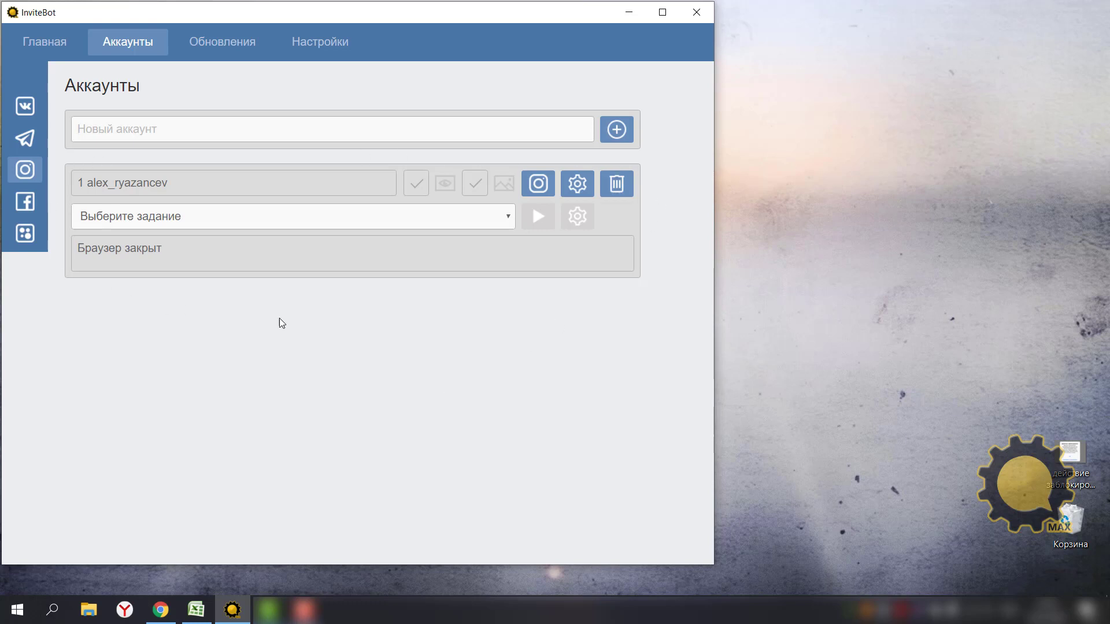
Open the account's browser session and log in to Instagram with its username and password.
left_click(538, 185)
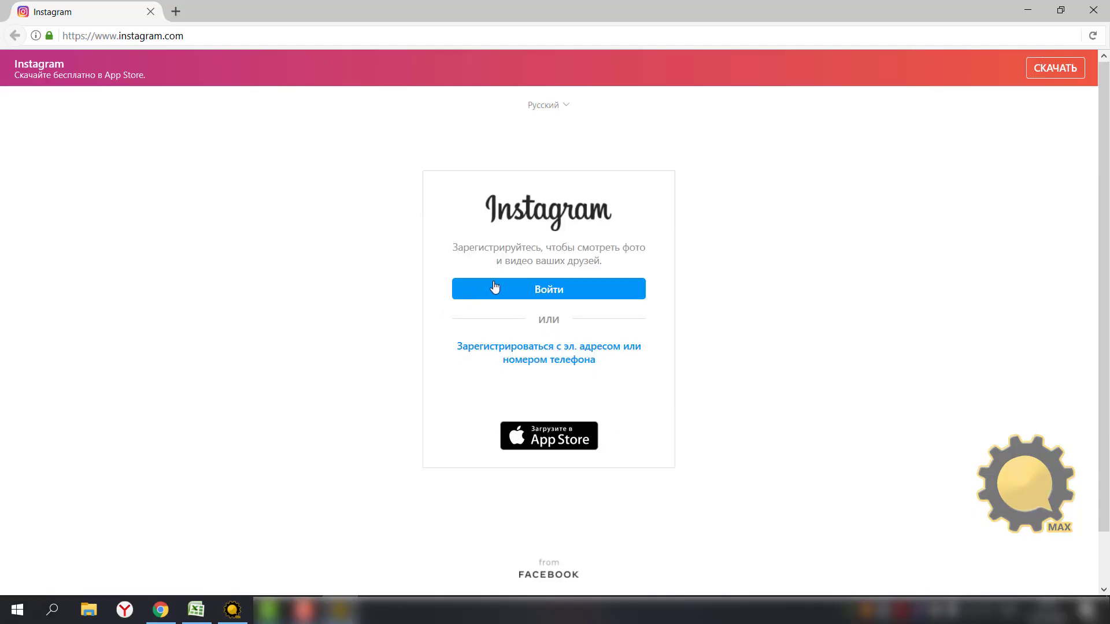
left_click(501, 290)
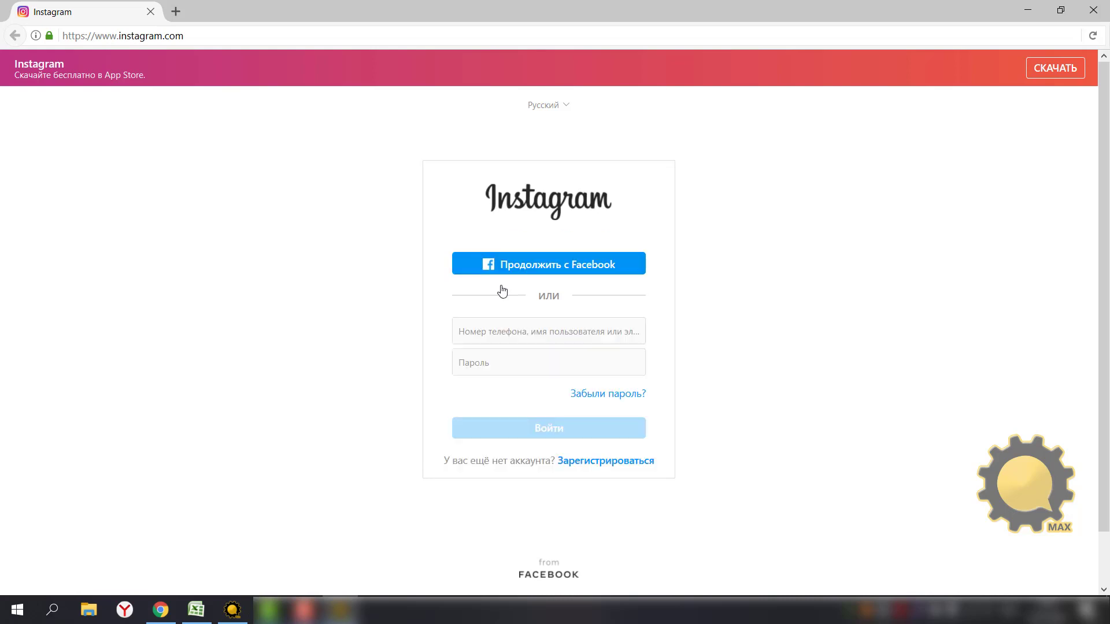
left_click(487, 338)
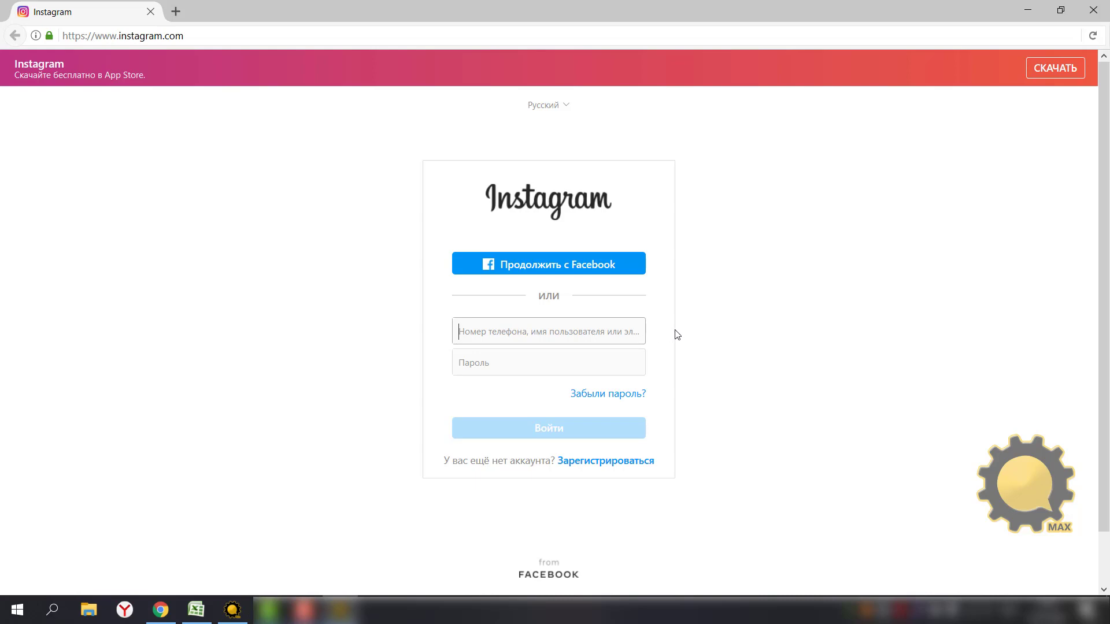
key("ctrl+v")
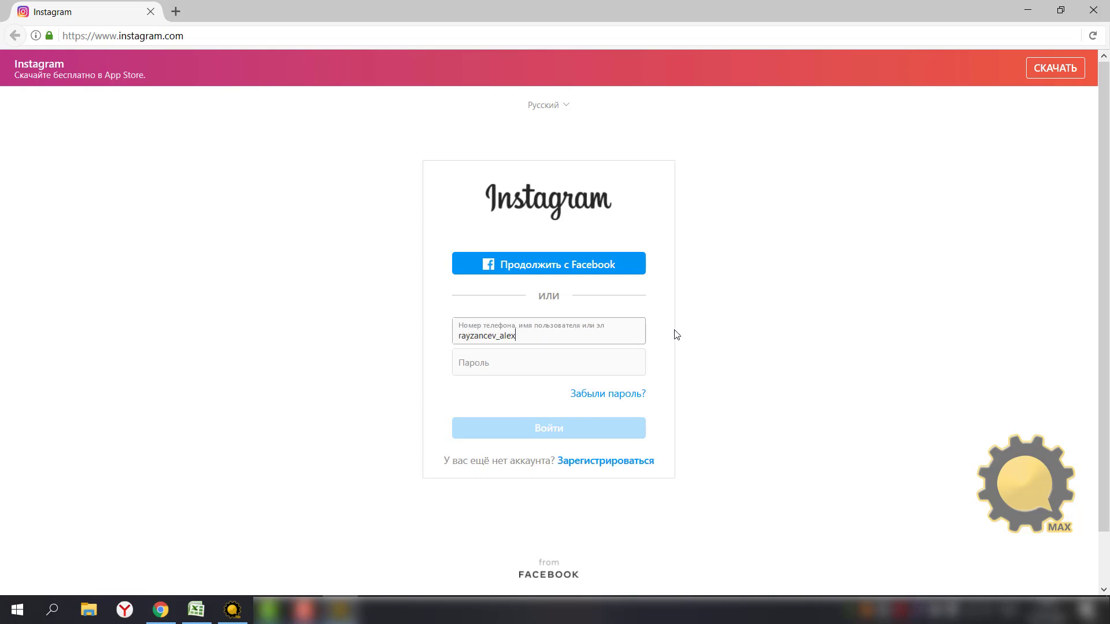
left_click(497, 361)
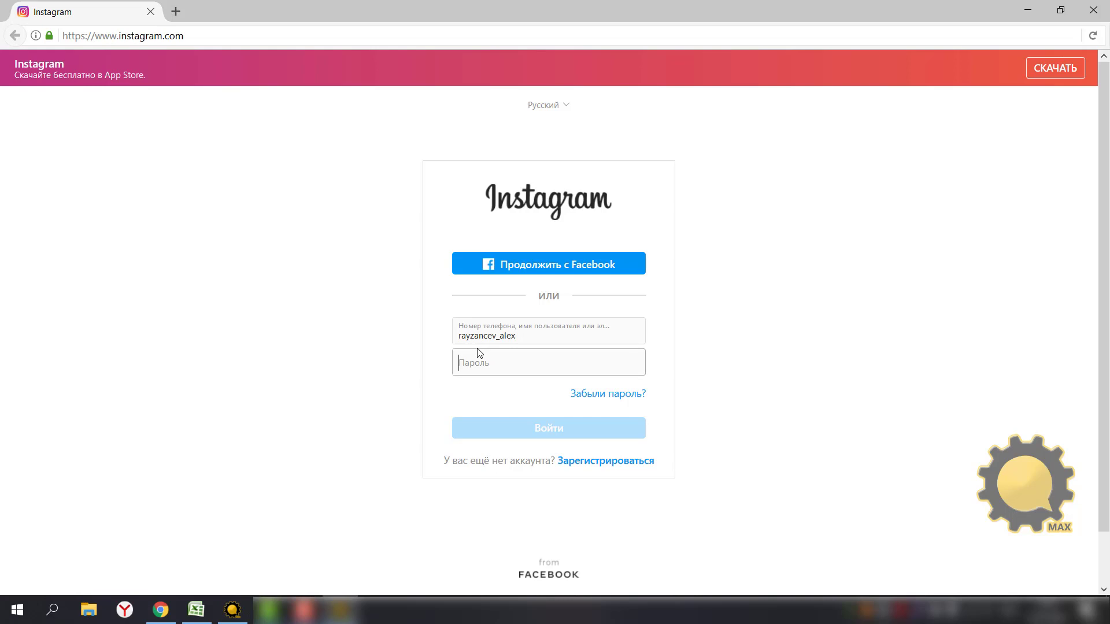
type("******")
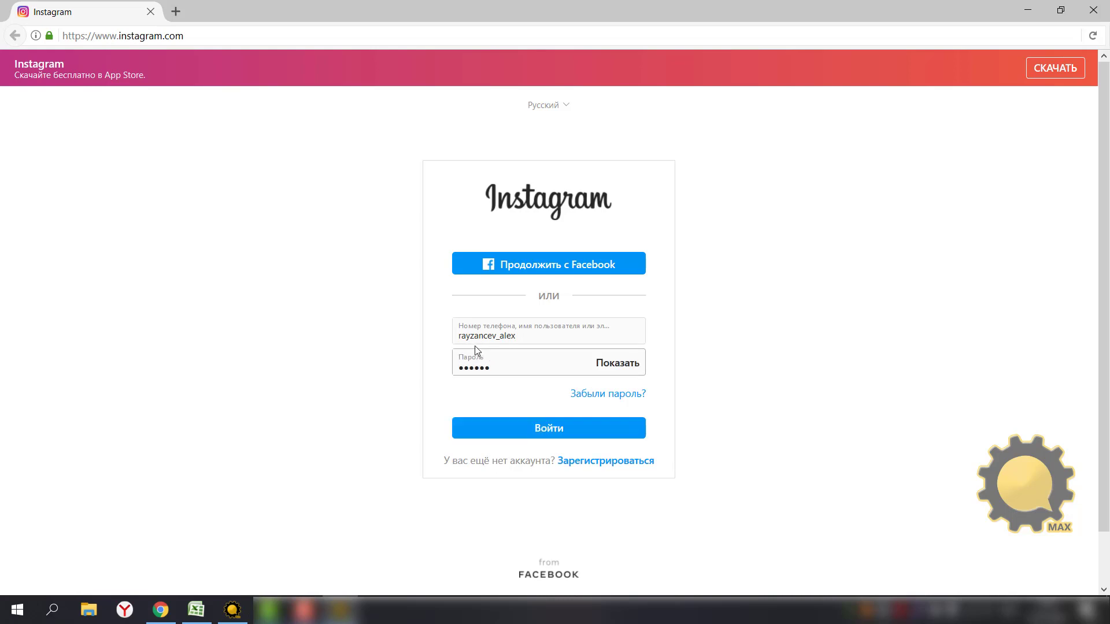
type("******")
left_click(592, 432)
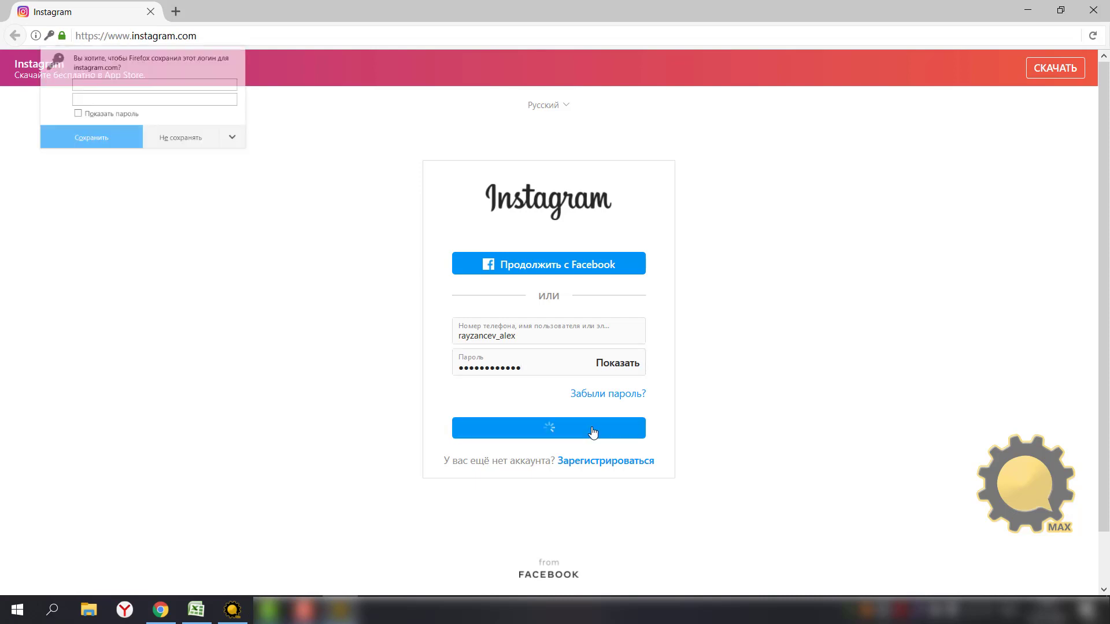
Retry the login after the wrong-password error and save the login details in the browser.
left_click(114, 169)
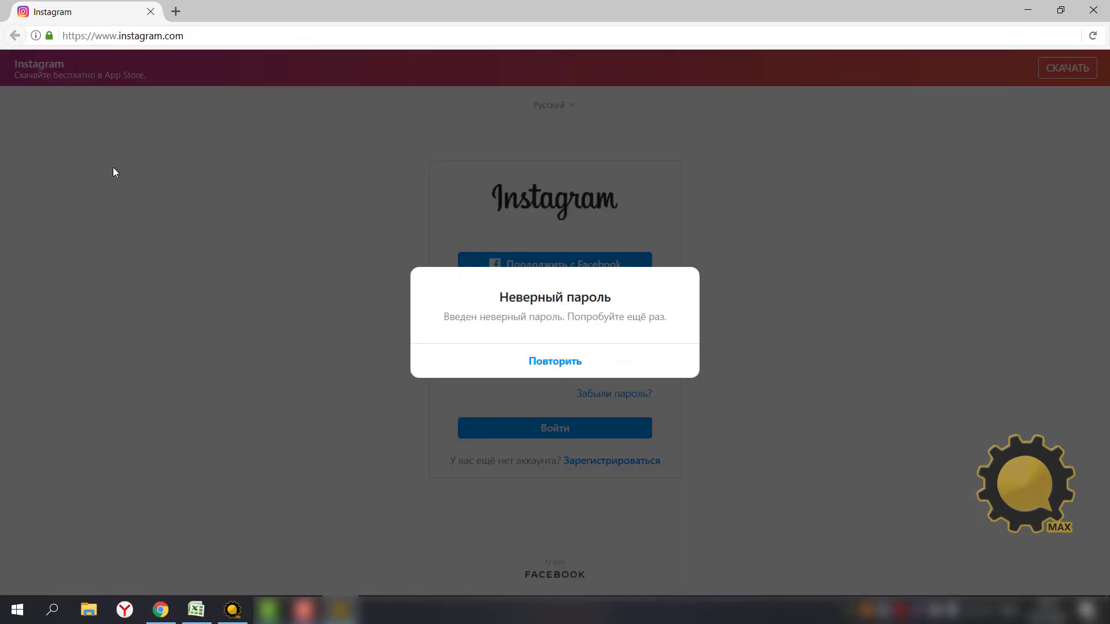
key("Return")
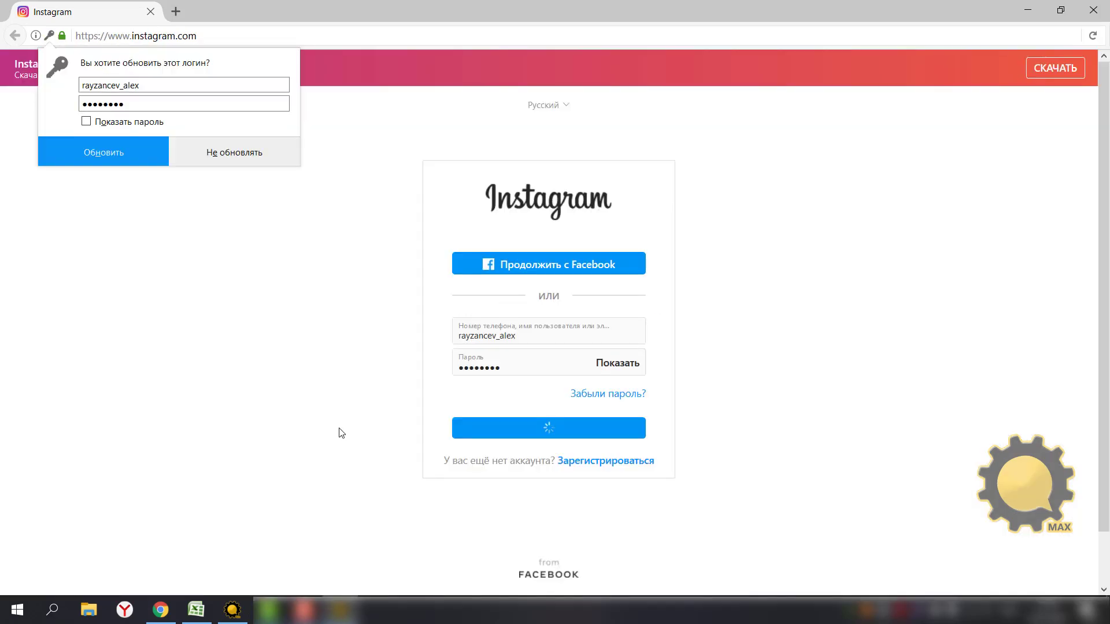
left_click(109, 149)
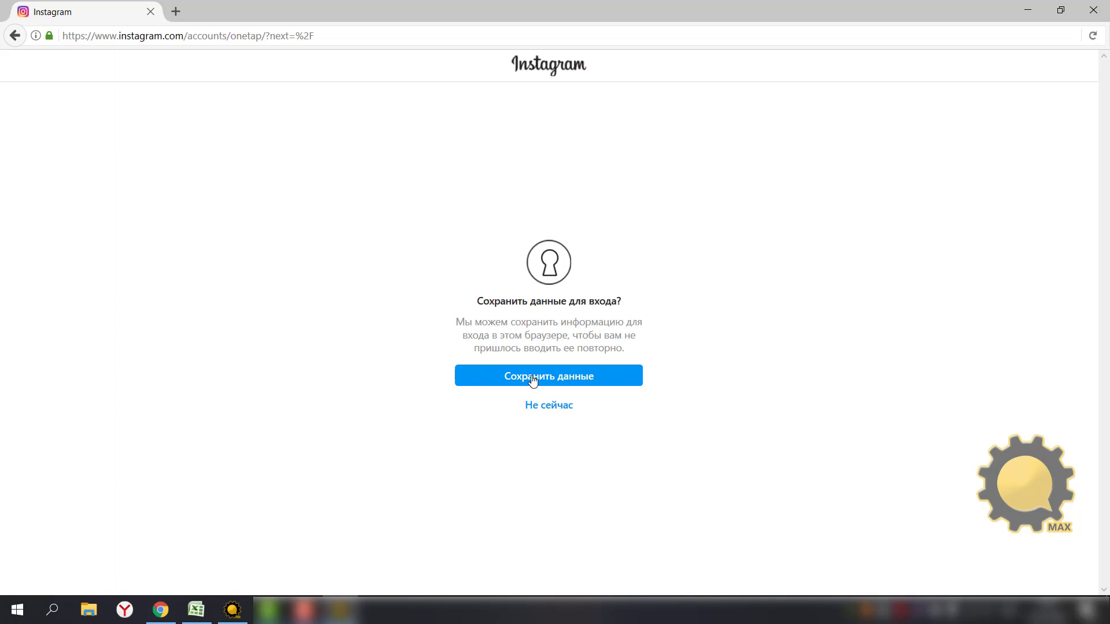
left_click(491, 379)
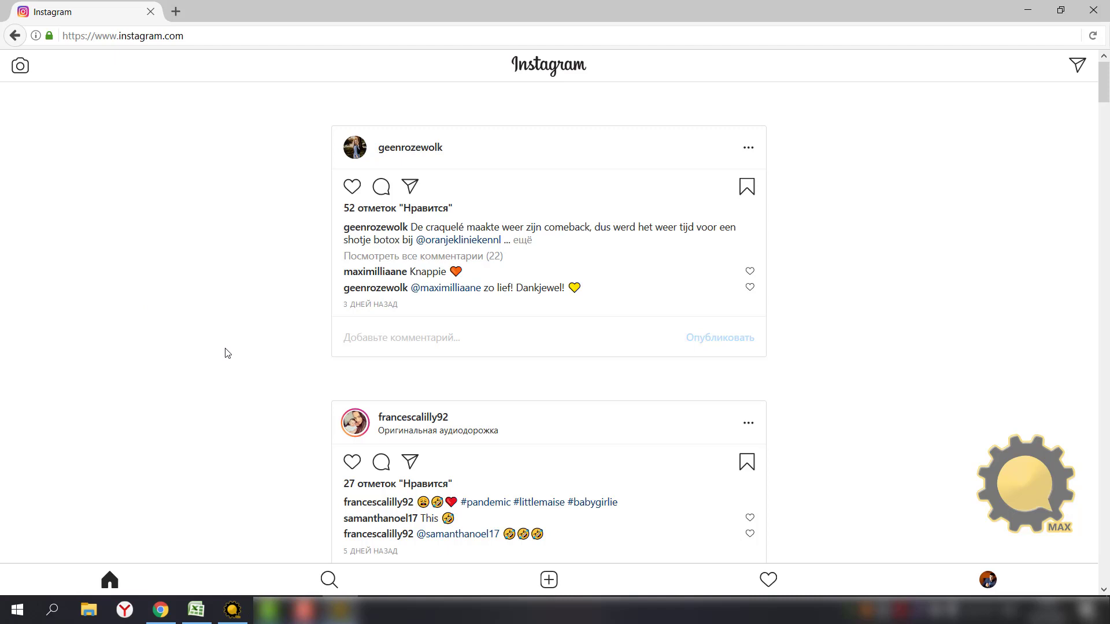
left_click(987, 580)
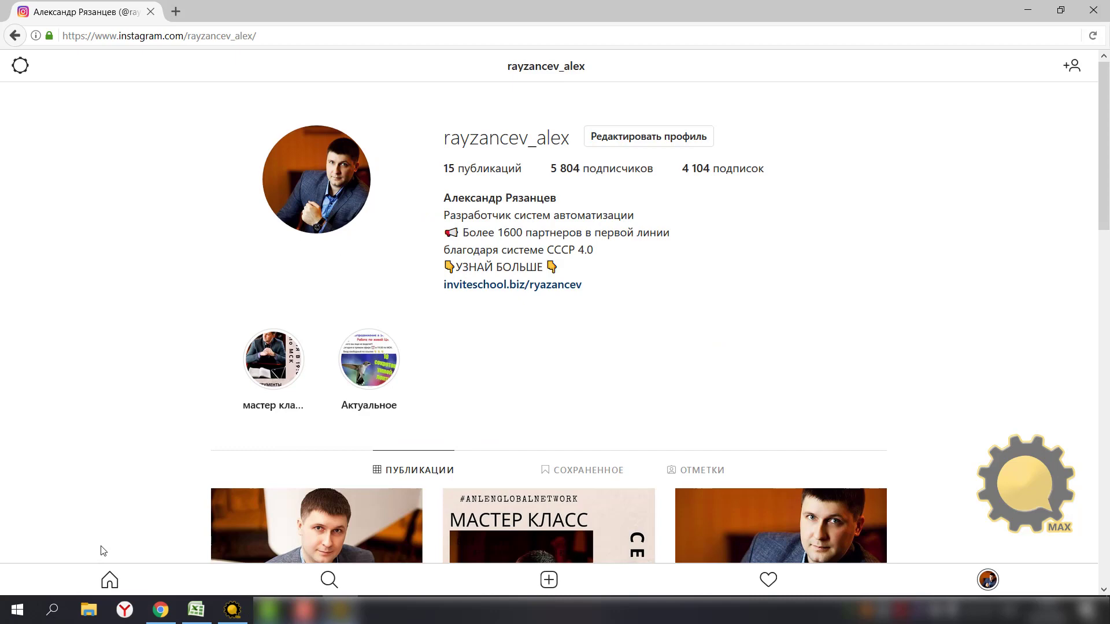
left_click(549, 580)
double_click(419, 199)
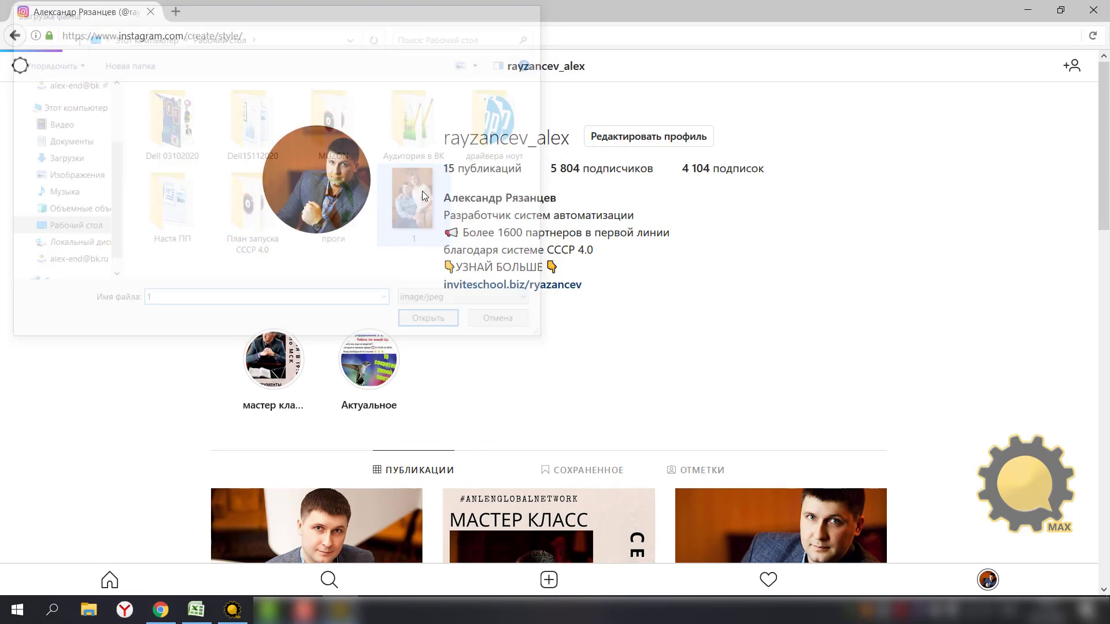
scroll(391, 419, "down", 5)
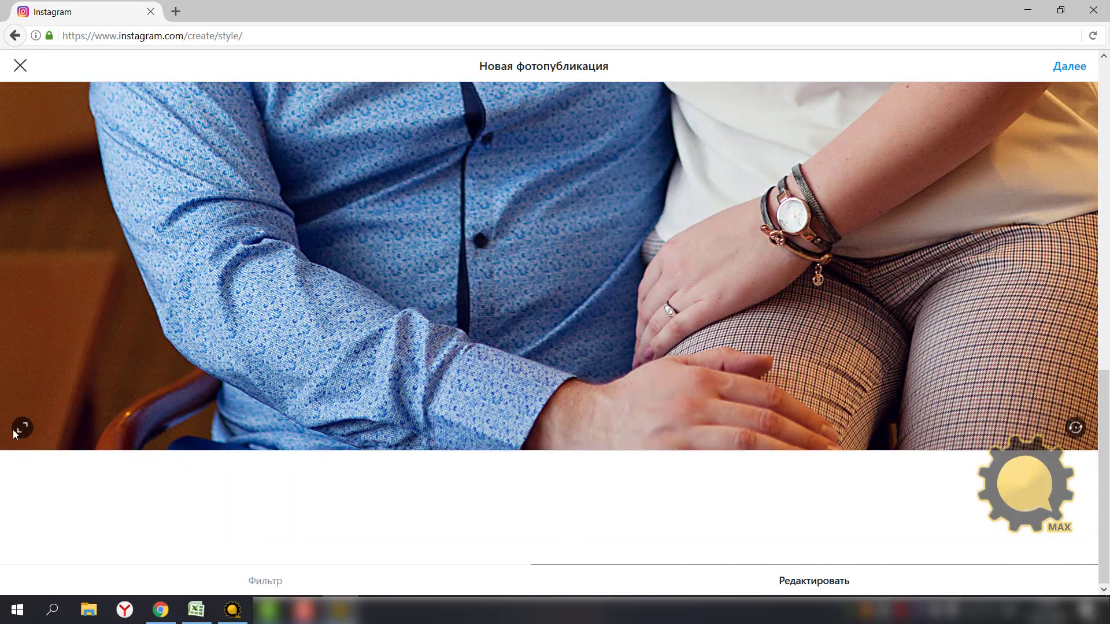
left_click(22, 428)
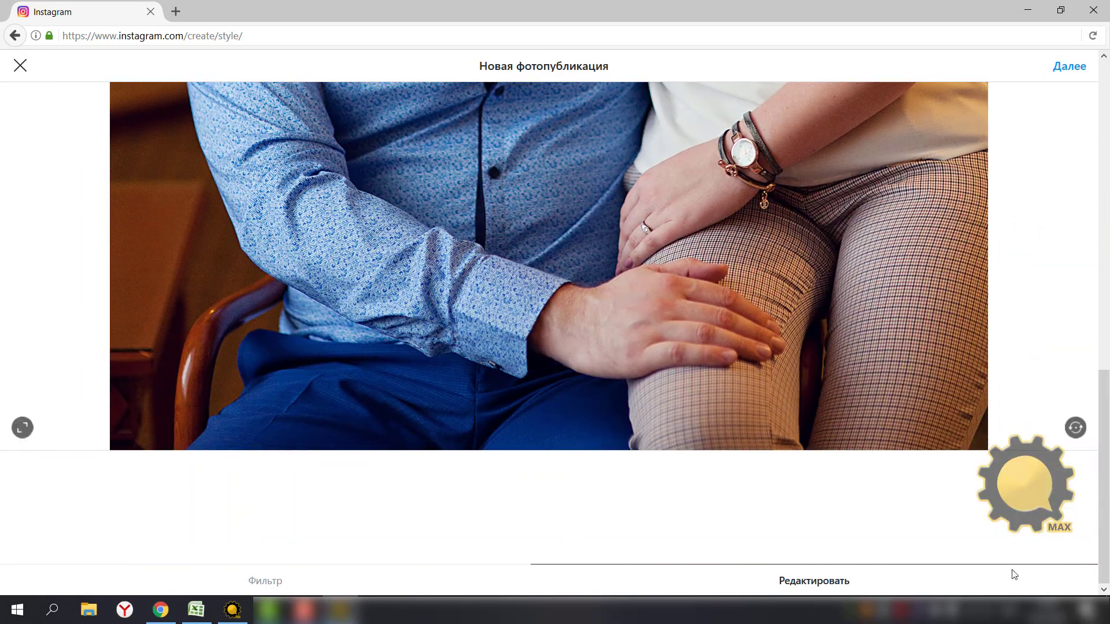
left_click(1068, 66)
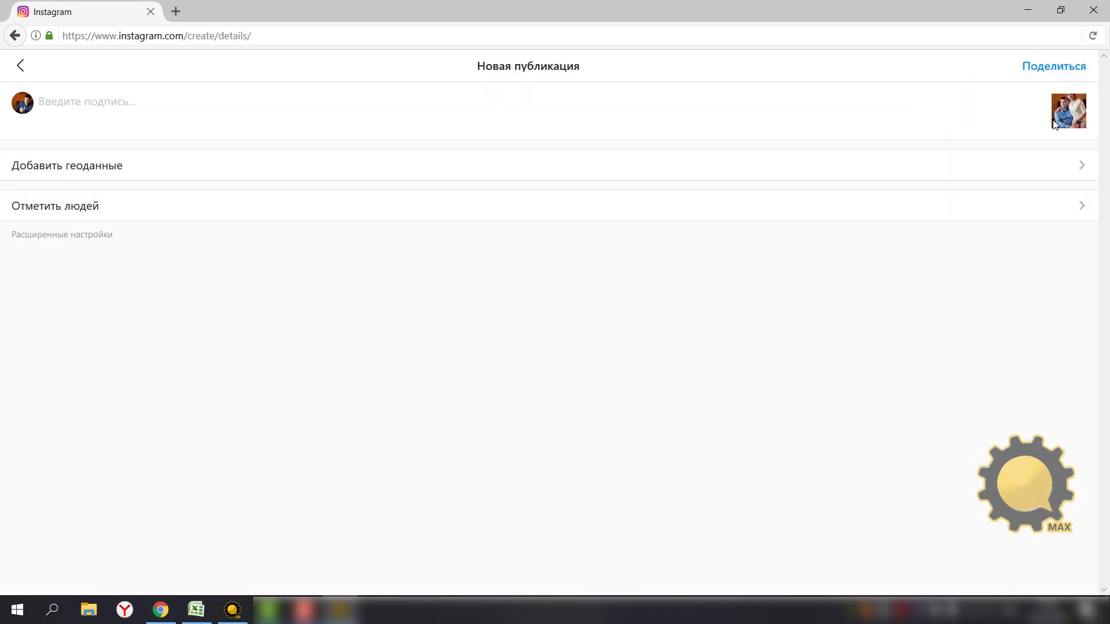
left_click(47, 98)
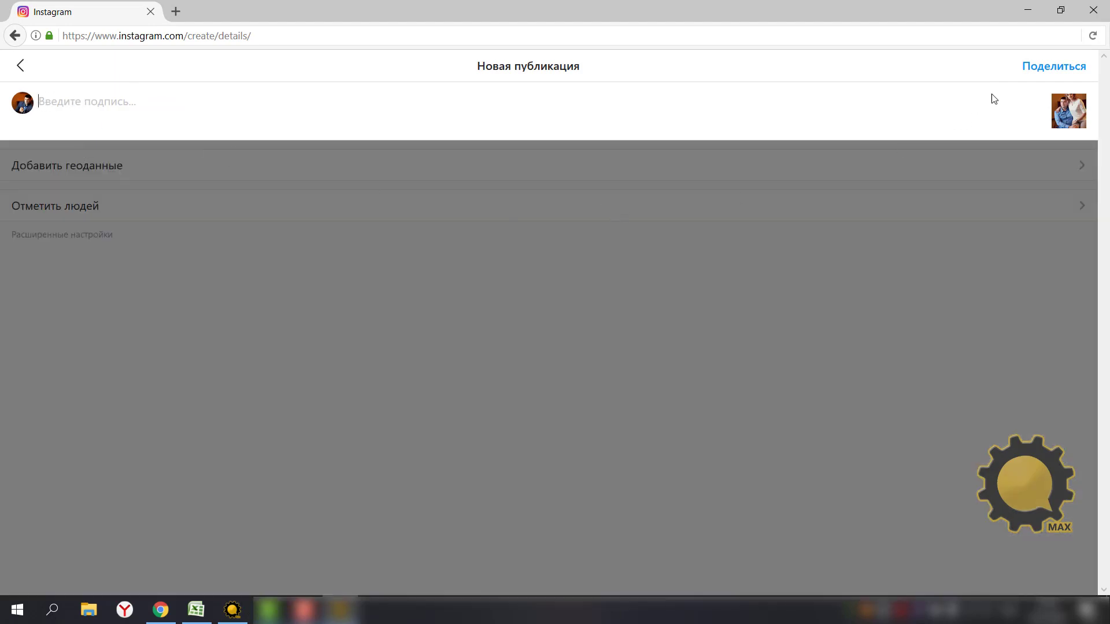
left_click(20, 65)
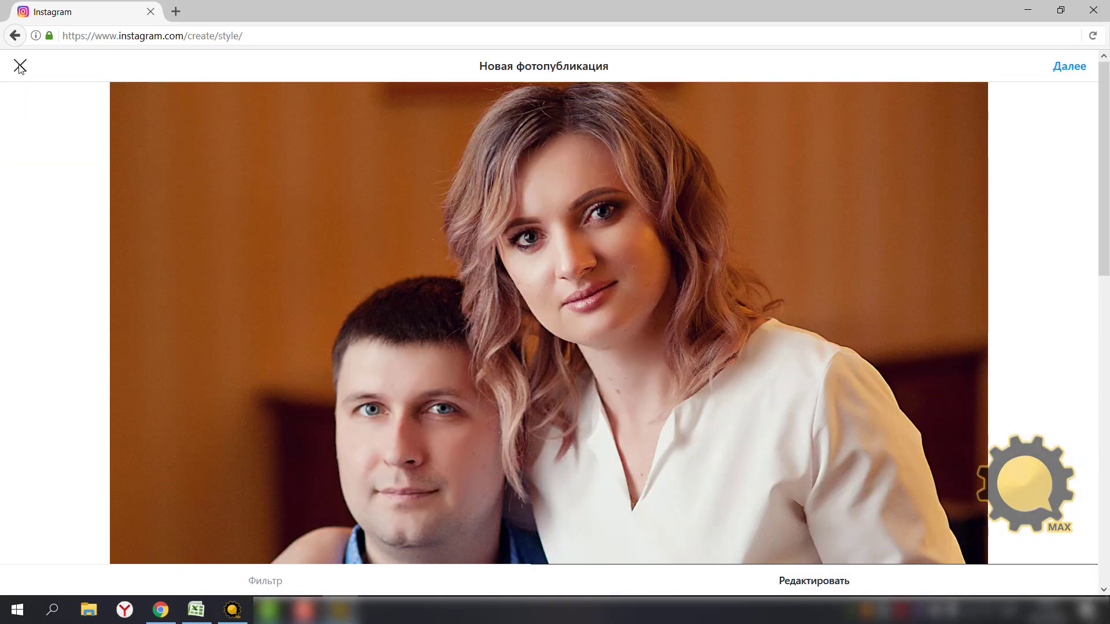
left_click(20, 66)
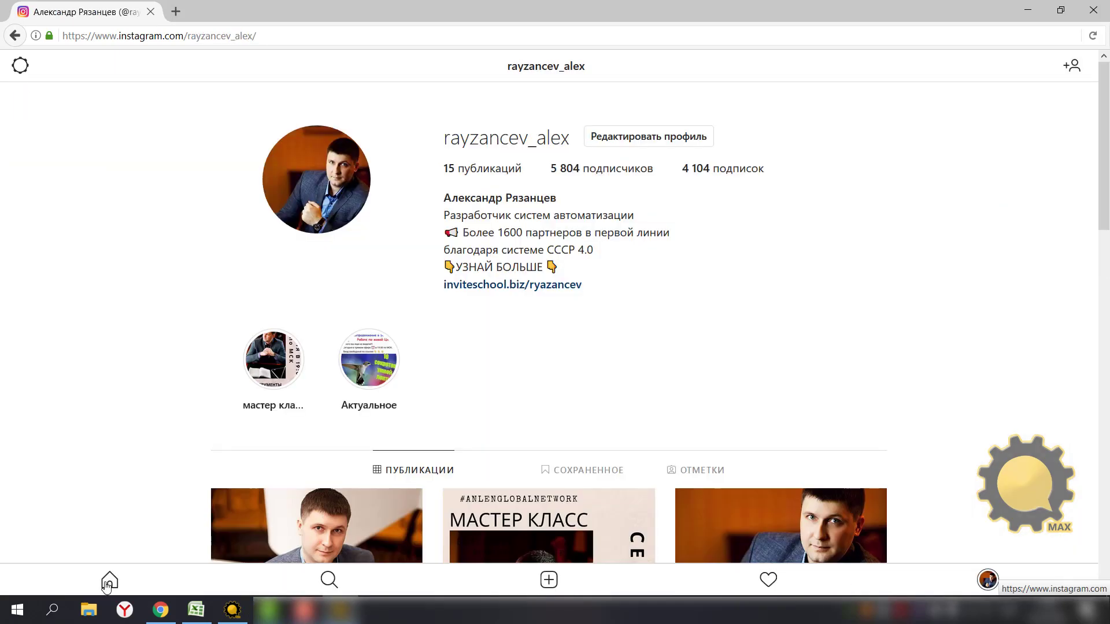
left_click(111, 584)
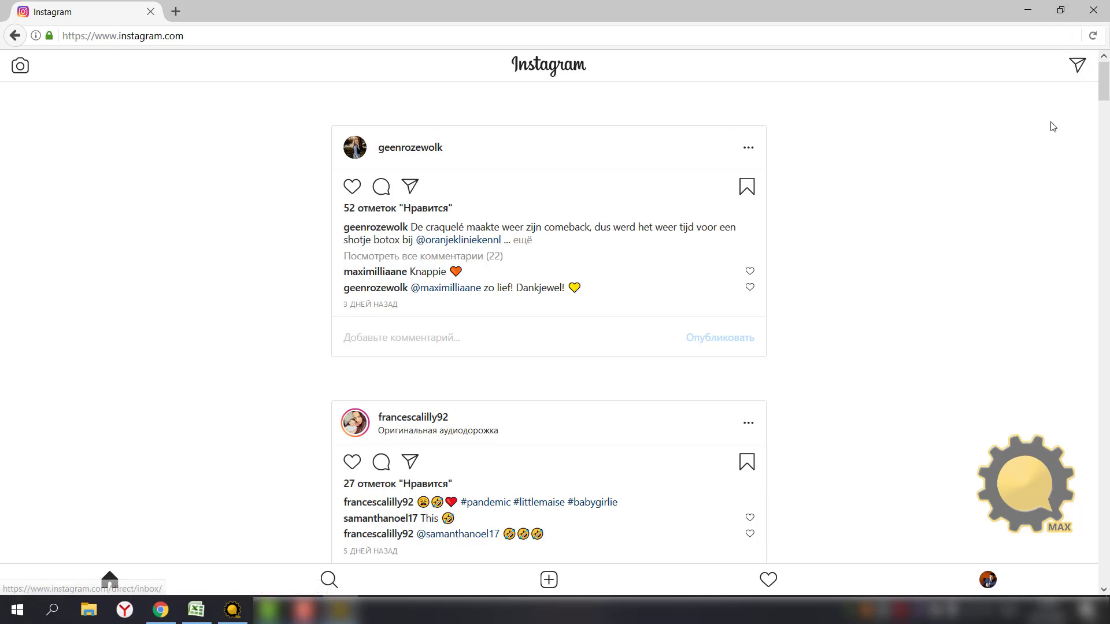
Glance at the Direct inbox, view the account's profile, then close the Instagram browser window.
left_click(1077, 67)
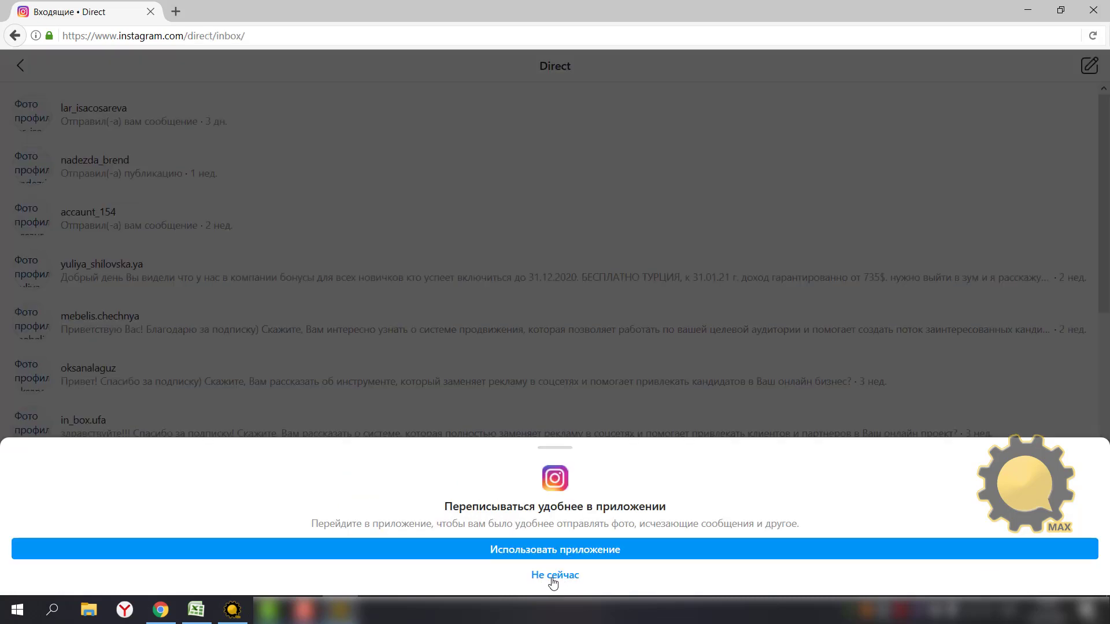
left_click(559, 577)
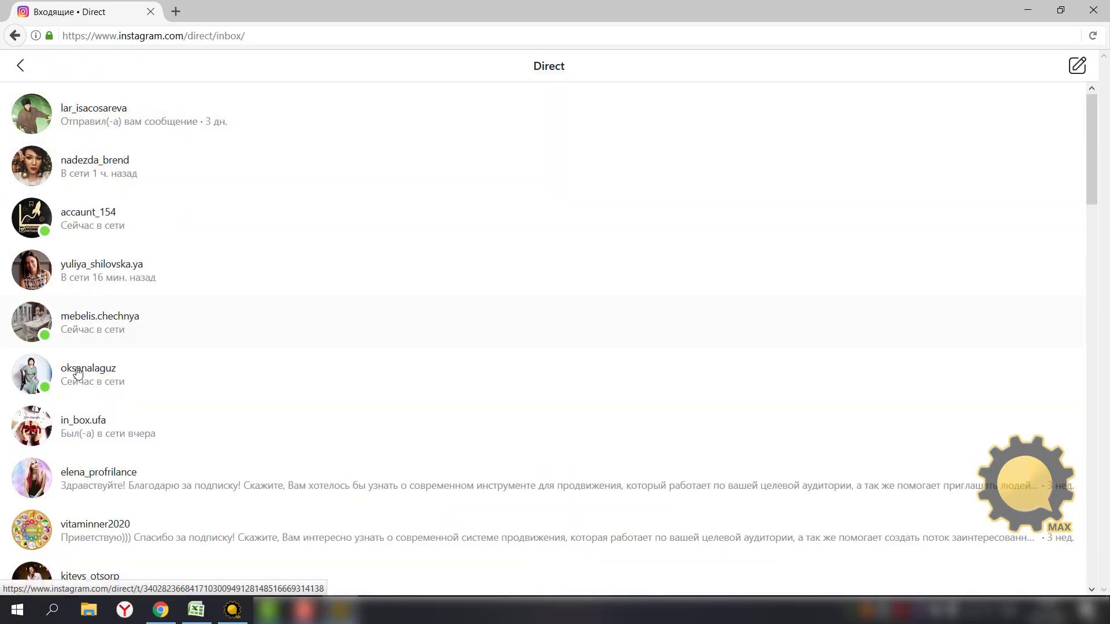
scroll(78, 347, "down", 5)
scroll(81, 404, "up", 5)
left_click(20, 65)
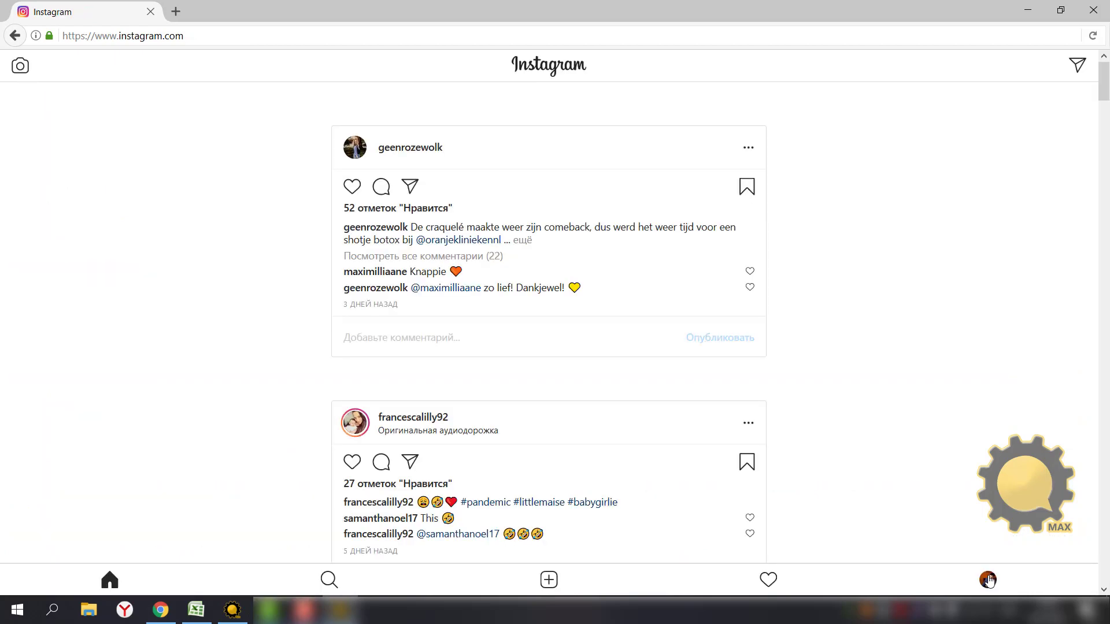
left_click(987, 580)
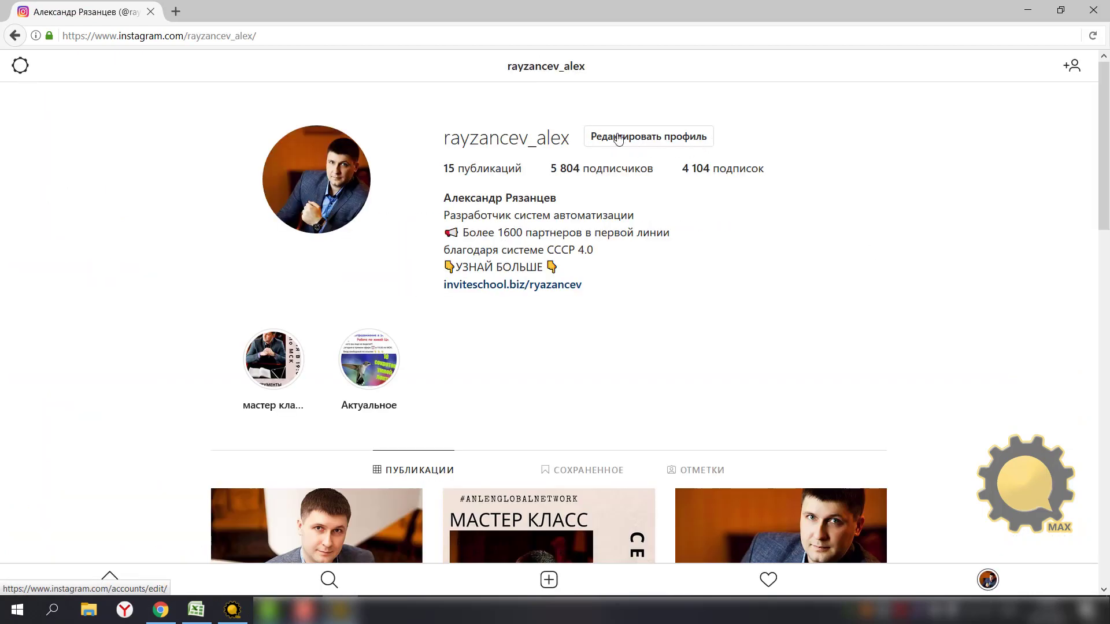
left_click(1103, 7)
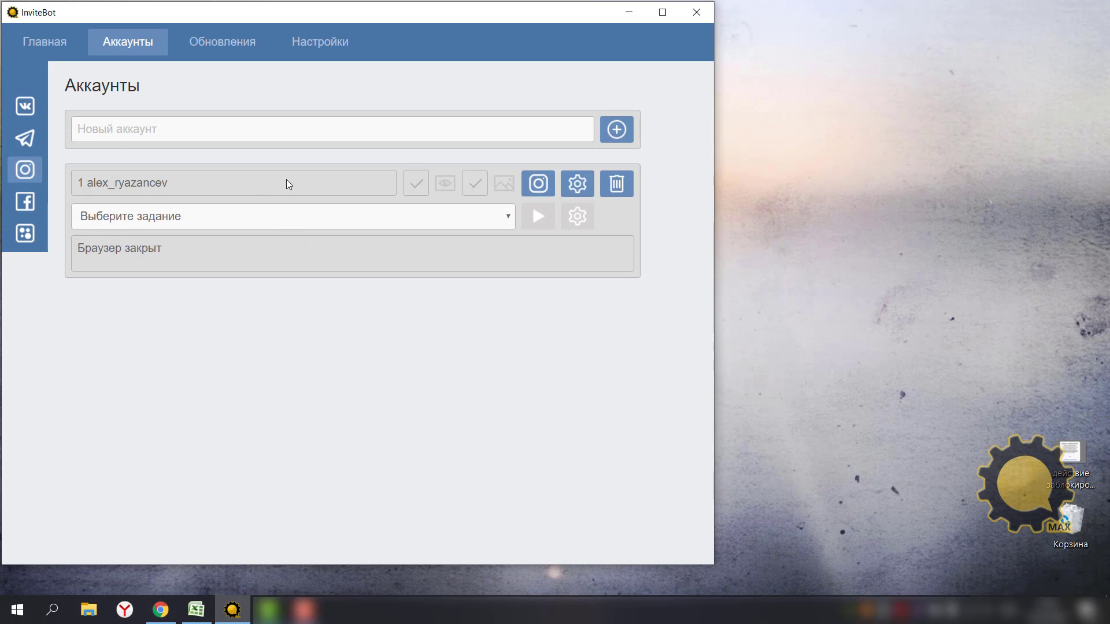
left_click(538, 185)
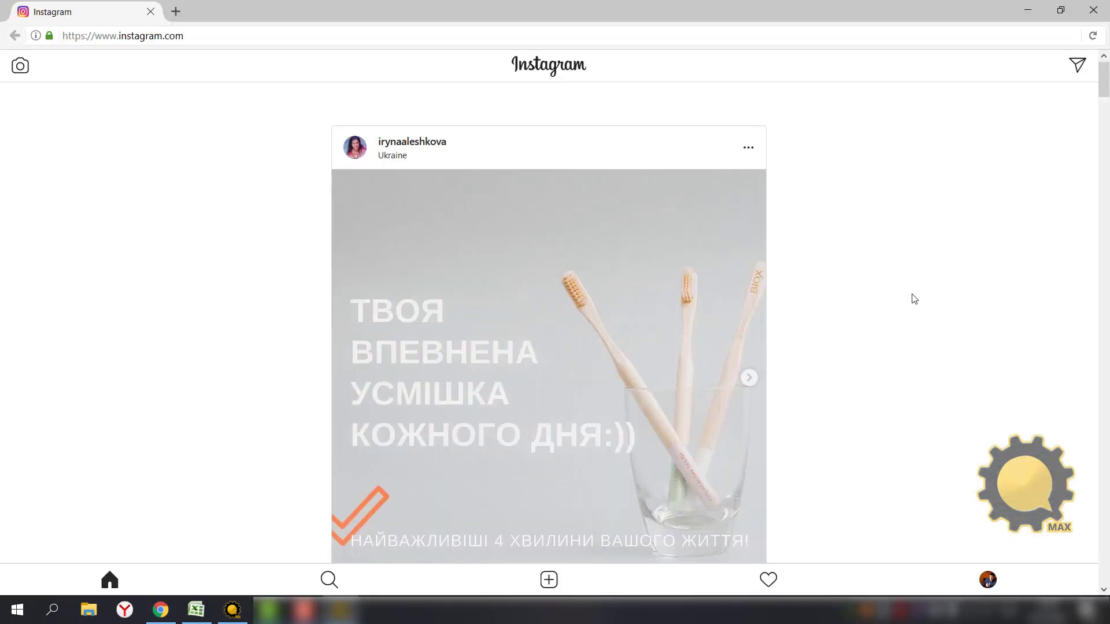
left_click(243, 607)
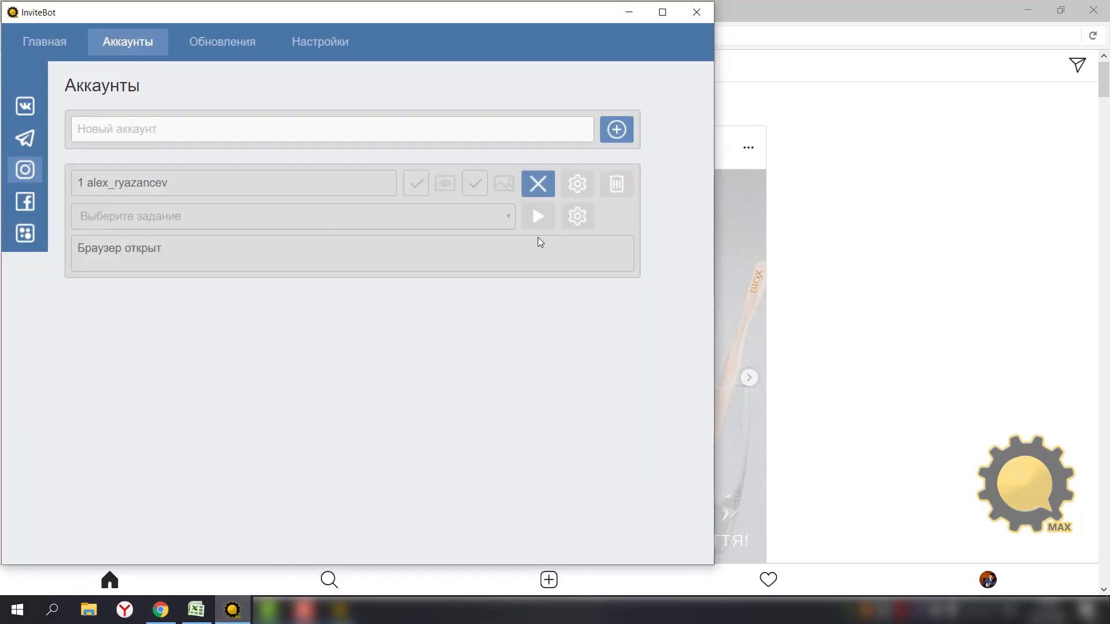
left_click(538, 189)
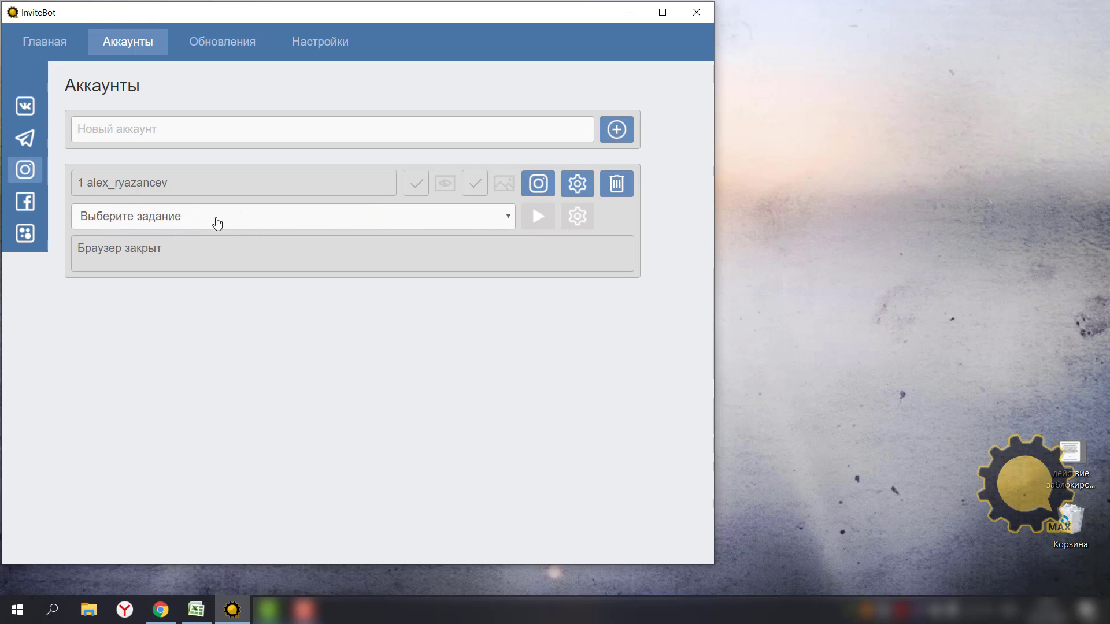
left_click(256, 221)
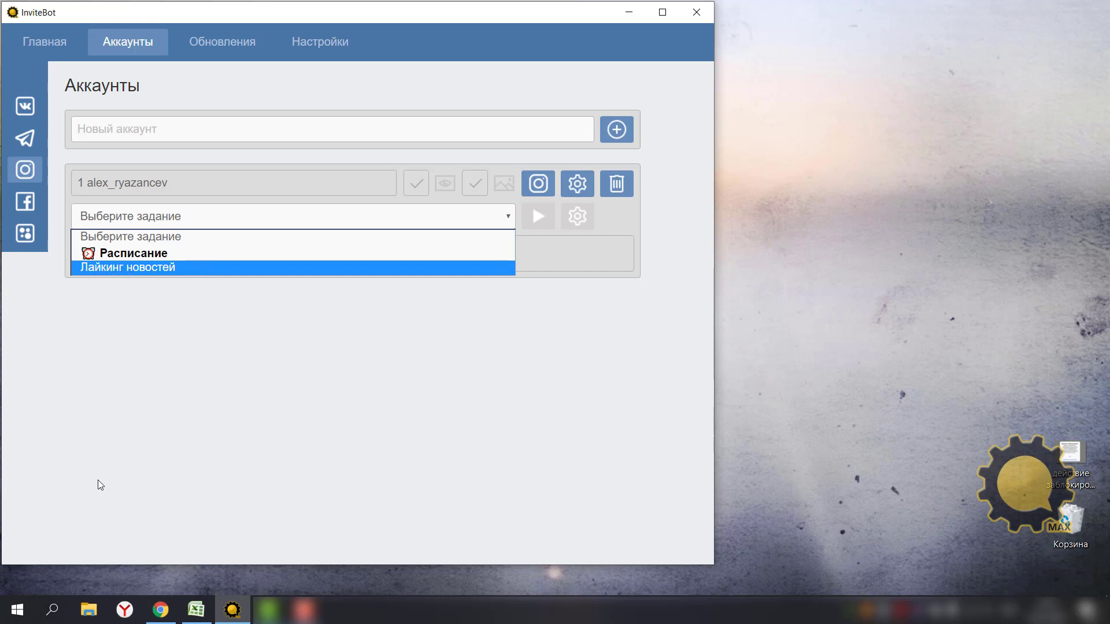
Assign Лайкинг новостей to the Instagram account and open its settings (50 likes, 10–15 s delay).
left_click(124, 266)
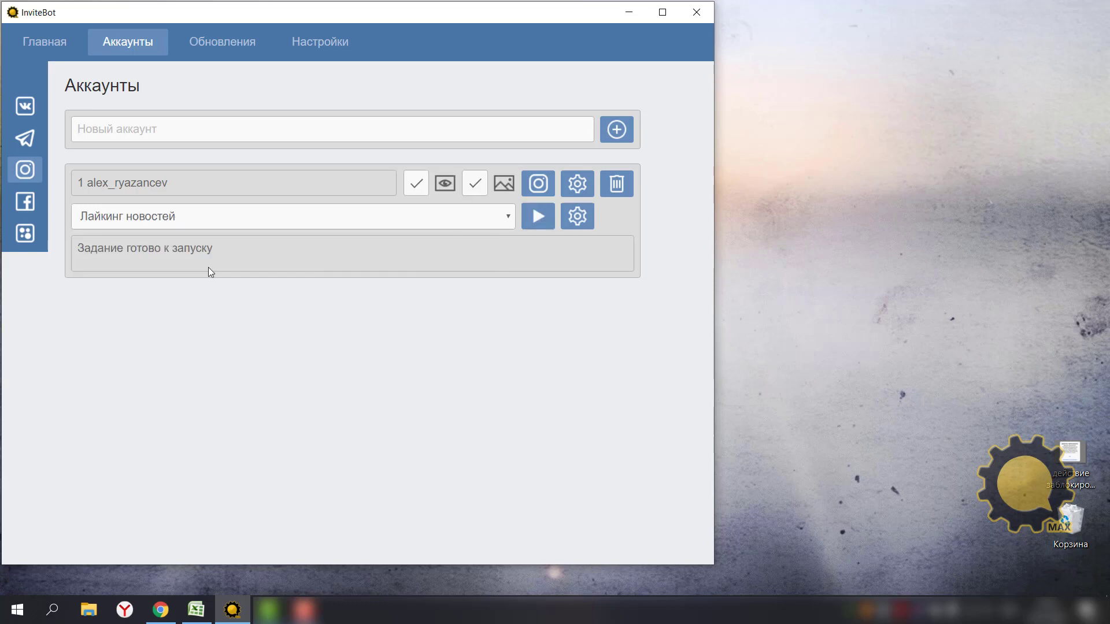
left_click(571, 223)
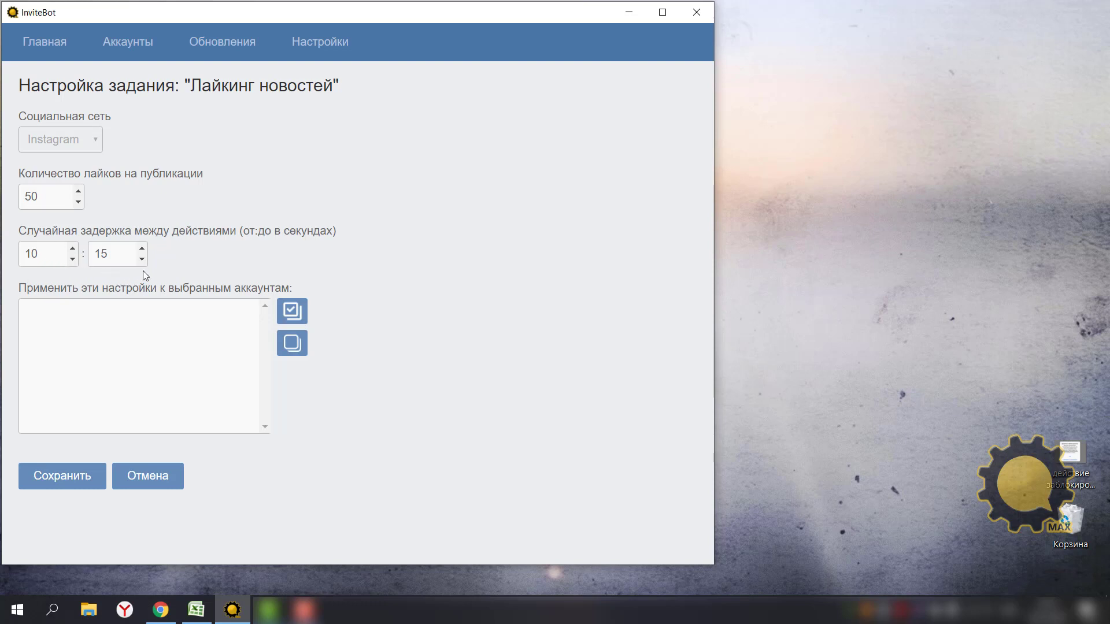
Set likes per post to 2 with a 10–15 second delay and save the Лайкинг новостей settings.
left_click_drag(78, 190, 77, 192)
left_click(78, 201)
left_click(78, 201)
left_click(77, 201)
key("BackSpace")
key("BackSpace")
left_click(78, 191)
left_click(61, 478)
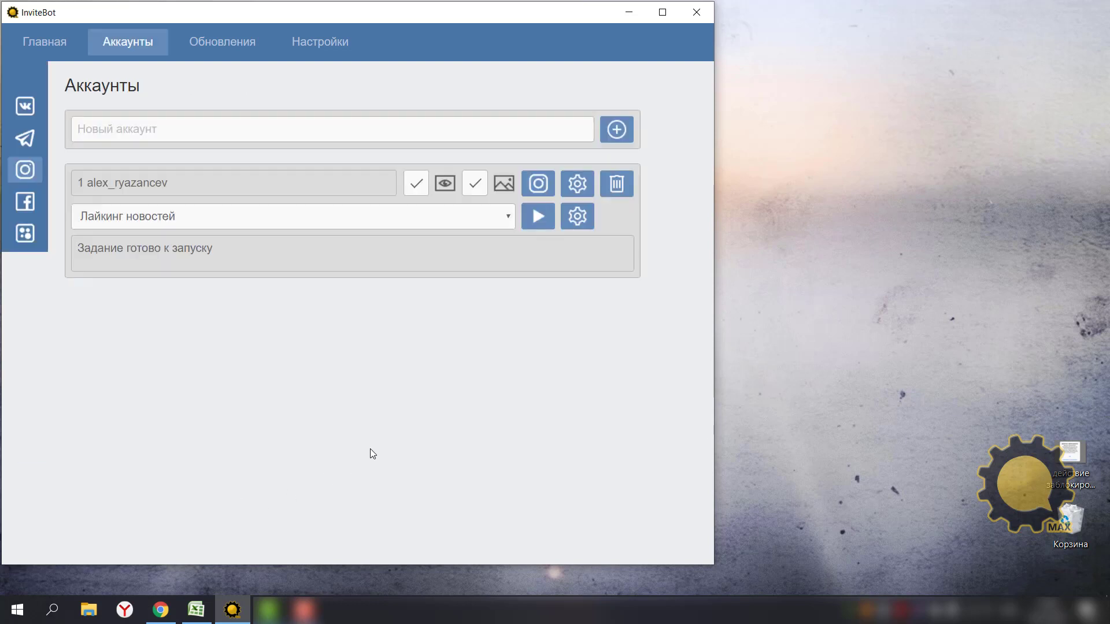
Run Лайкинг новостей, toggling browser view off and on, until it reports 'Задание выполнено успешно'.
left_click(539, 218)
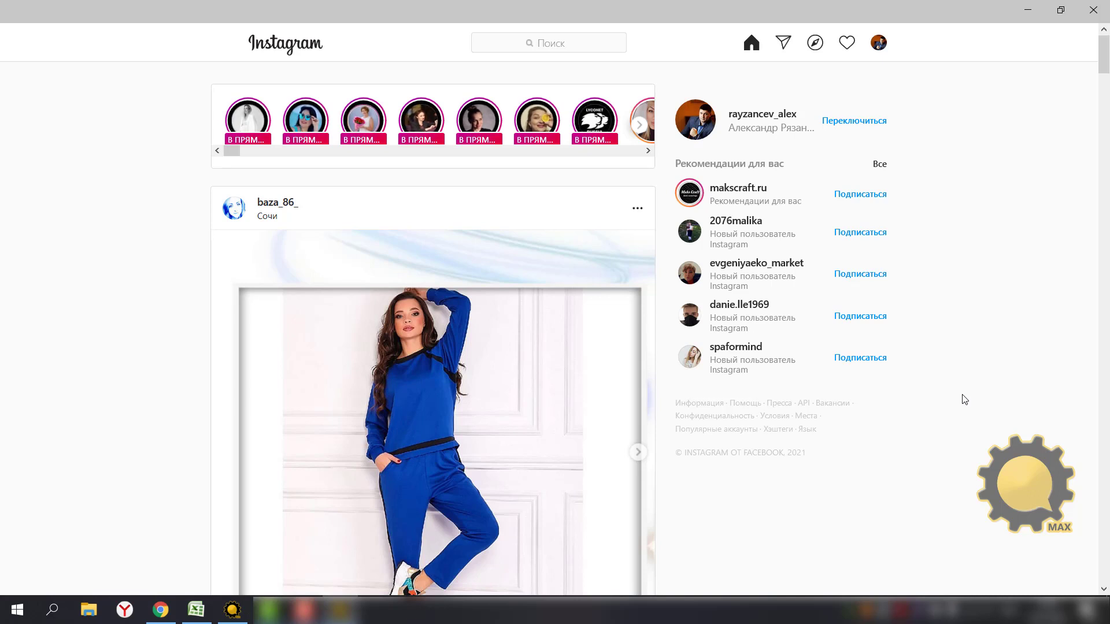
left_click(232, 610)
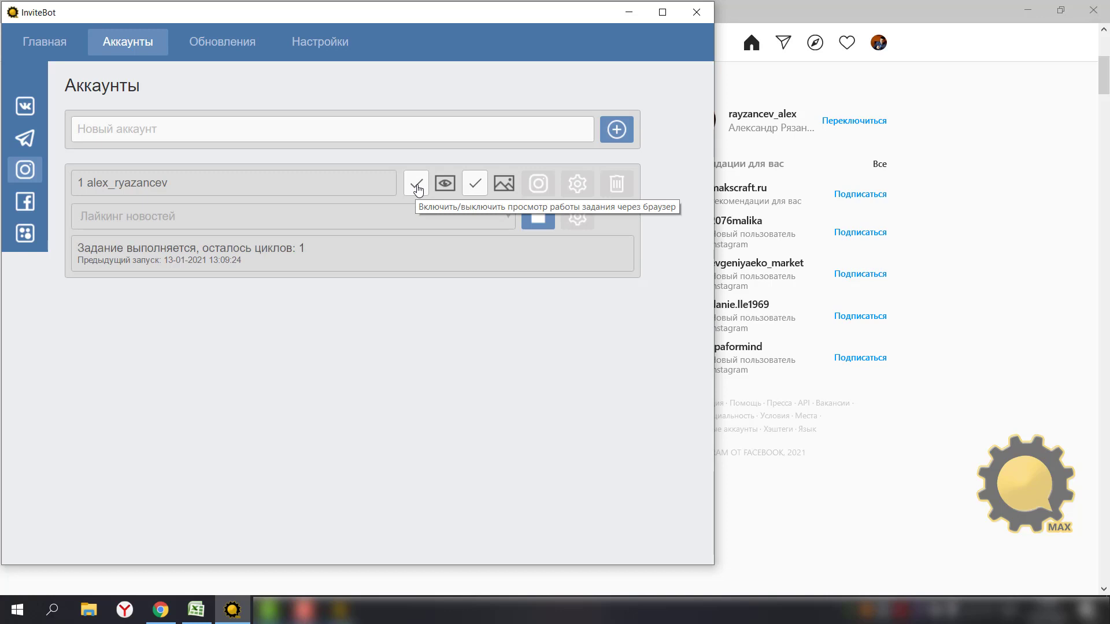
left_click(417, 186)
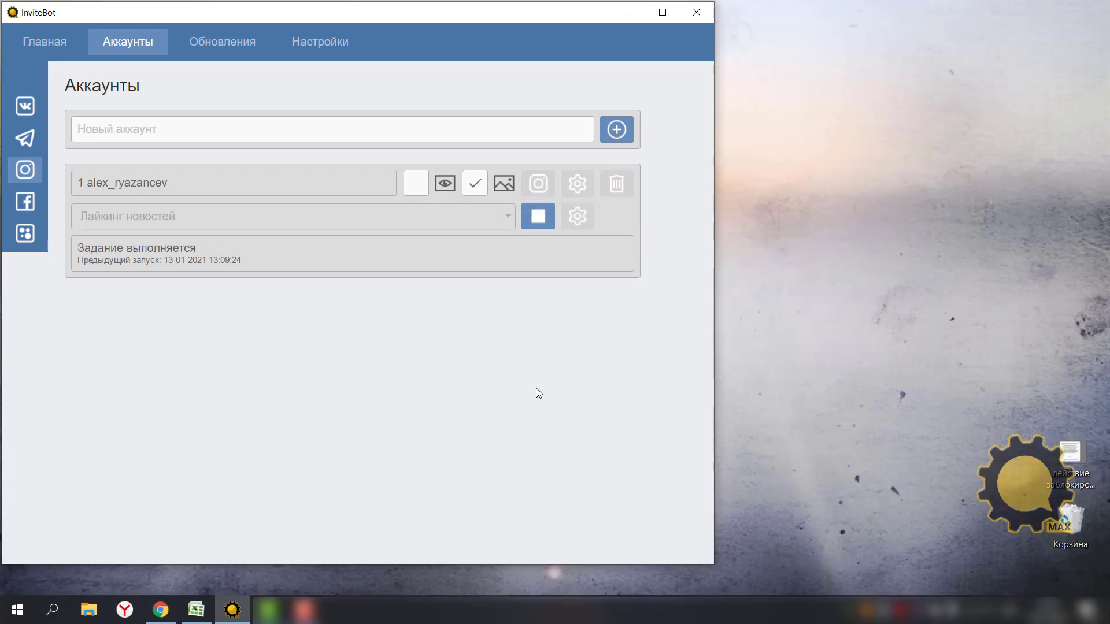
left_click(417, 187)
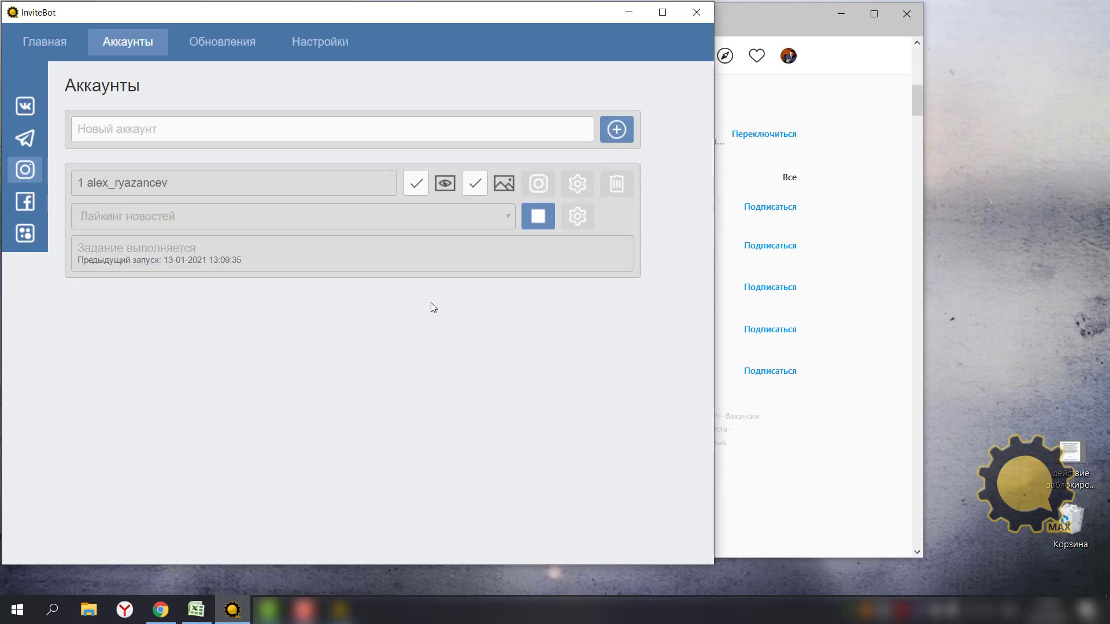
left_click(876, 21)
left_click(876, 21)
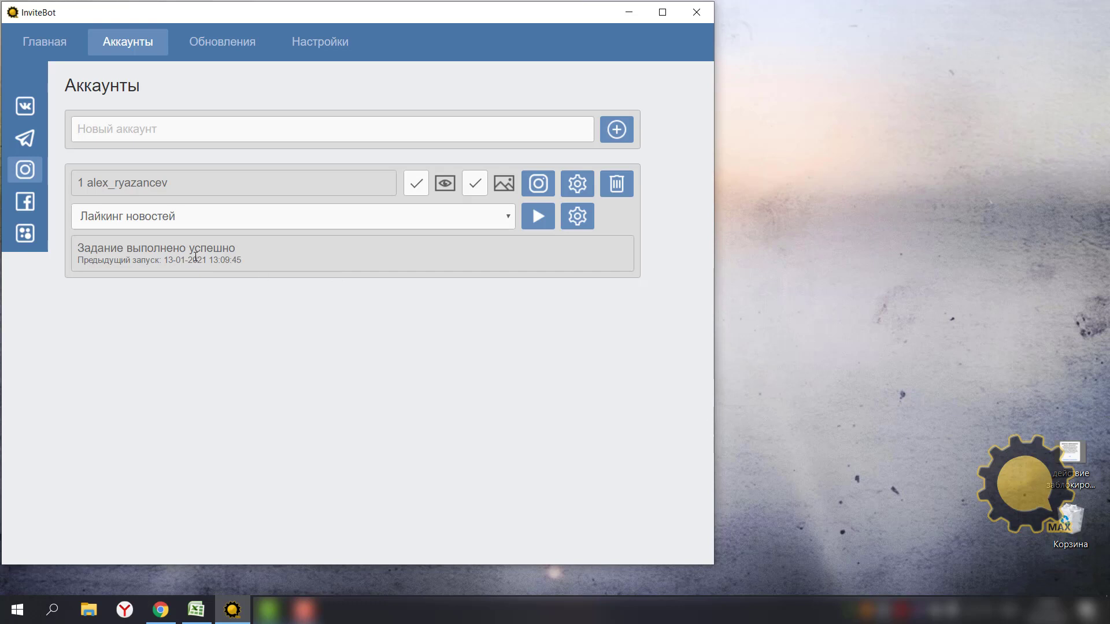
left_click(196, 217)
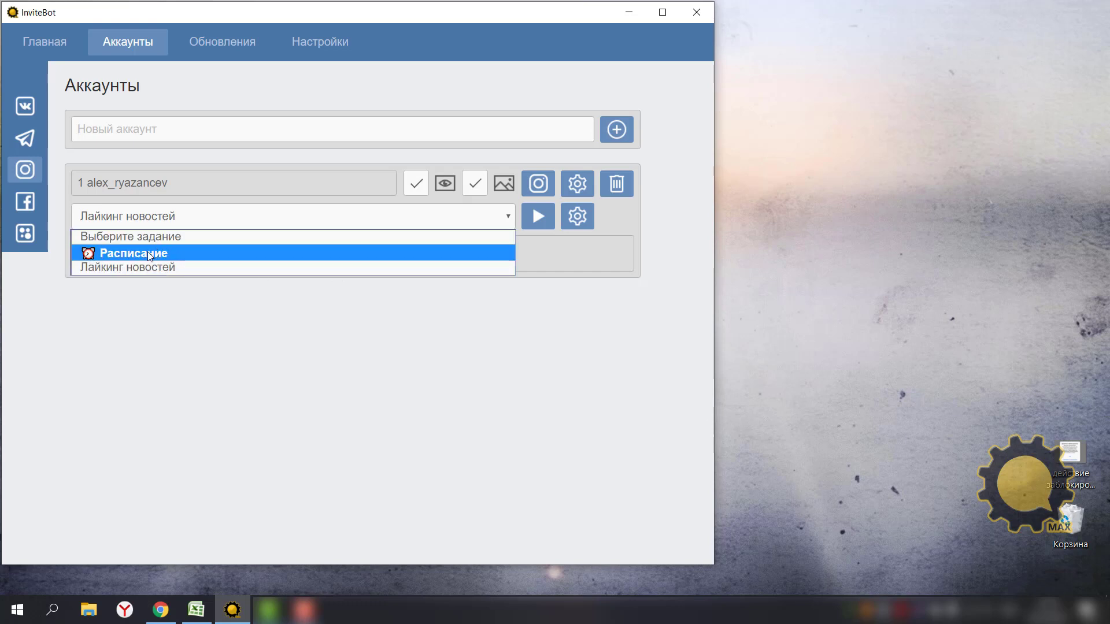
Assign Расписание to the account and set its schedule mode to Автоматический.
left_click(148, 251)
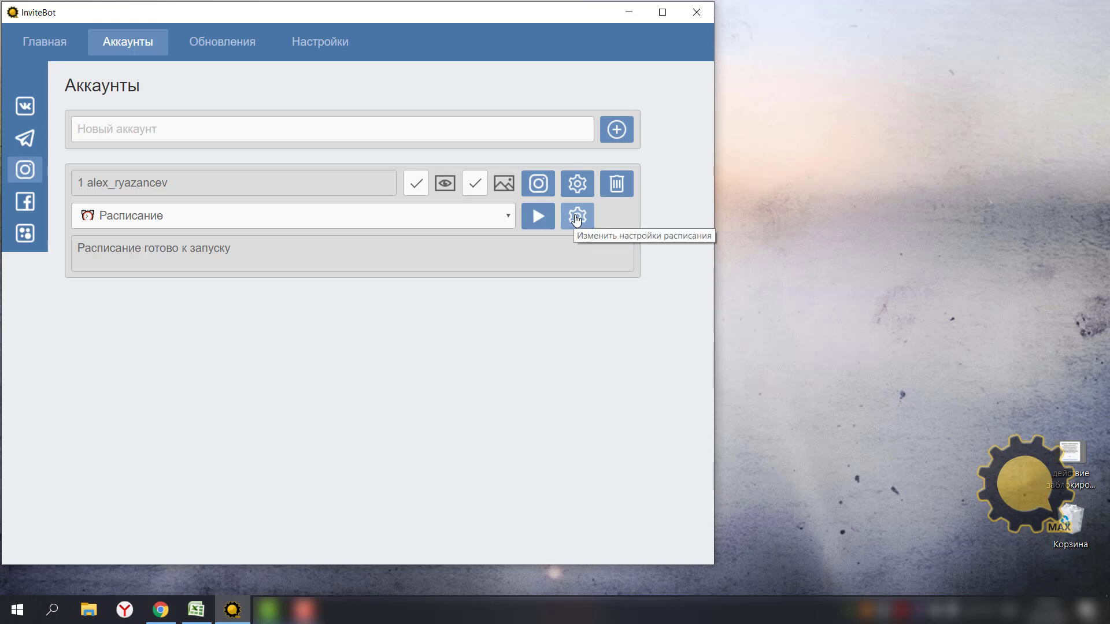
left_click(576, 218)
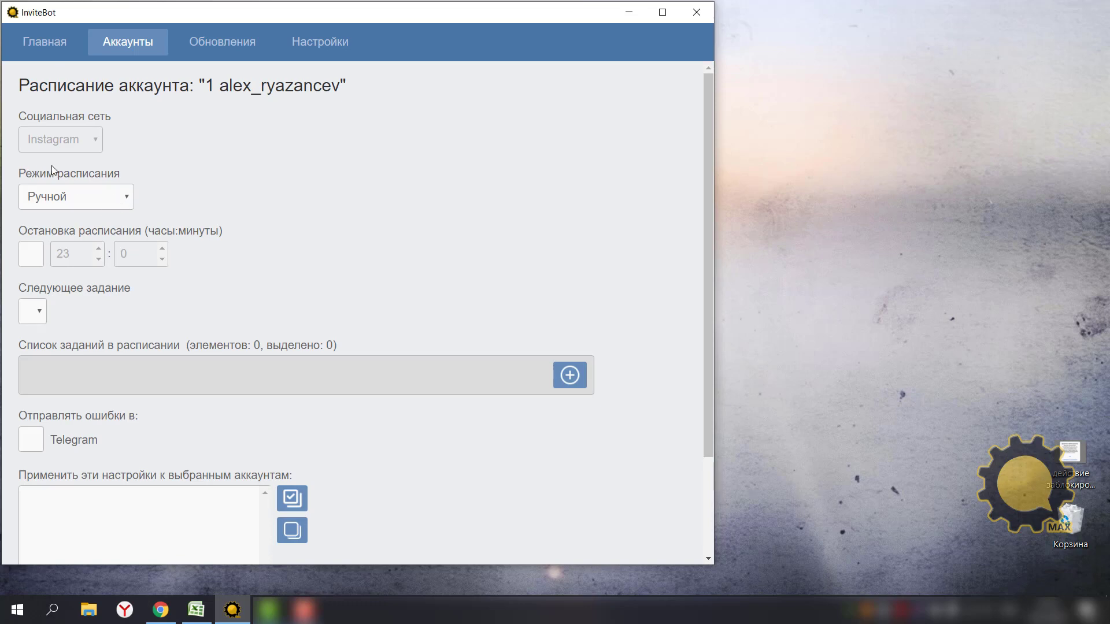
left_click(118, 202)
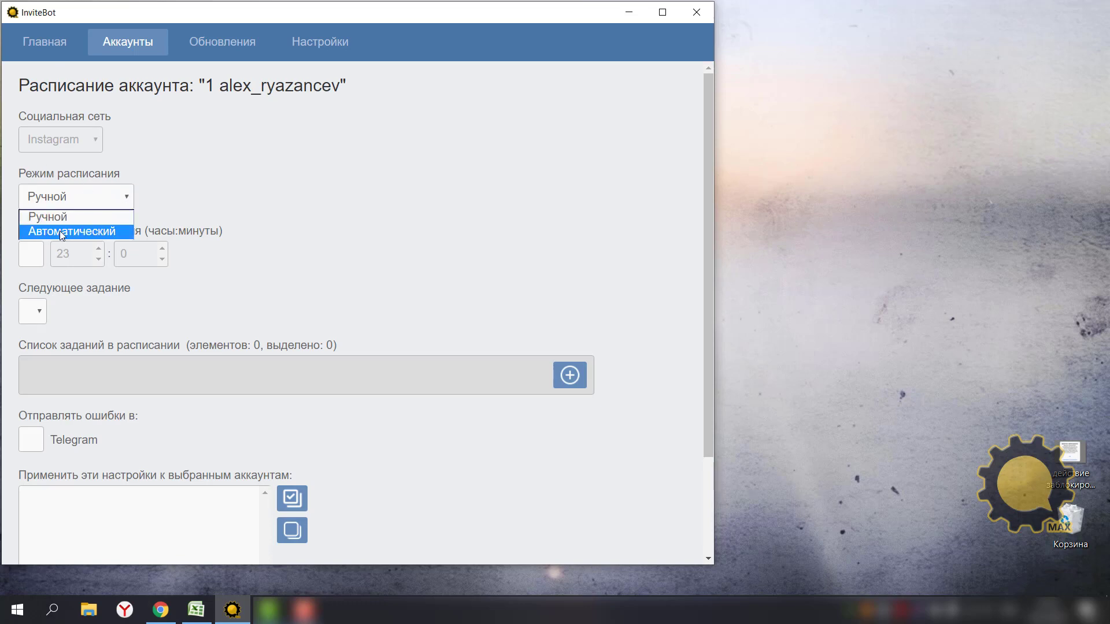
left_click(65, 231)
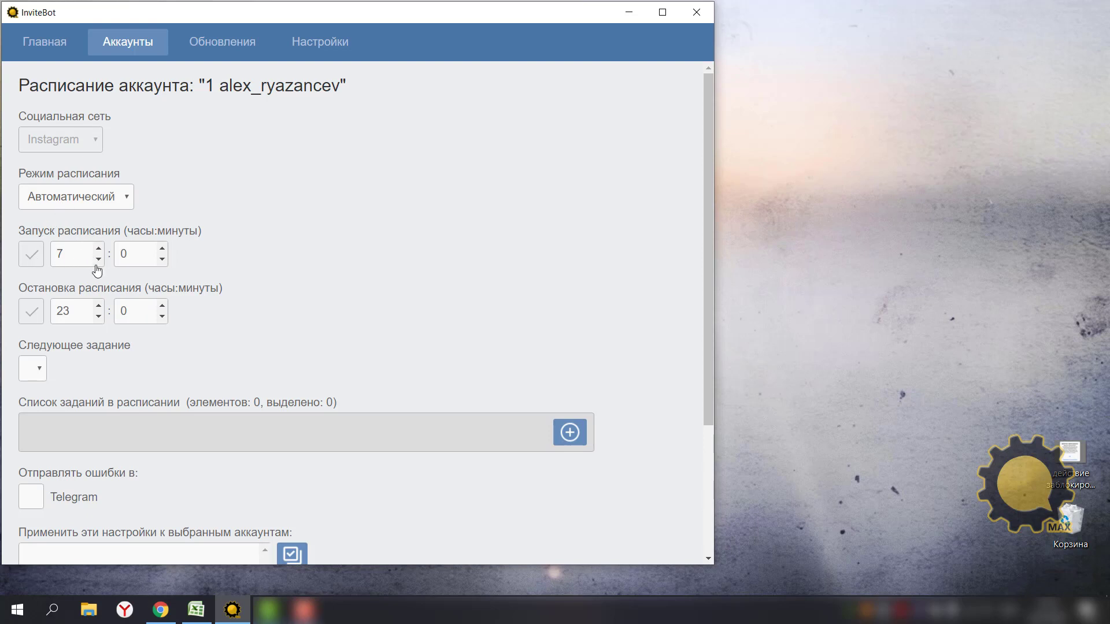
Set the schedule to start at 7:05 and stop at 23:50.
left_click(161, 250)
left_click(162, 249)
left_click(162, 249)
left_click(162, 249)
left_click(162, 250)
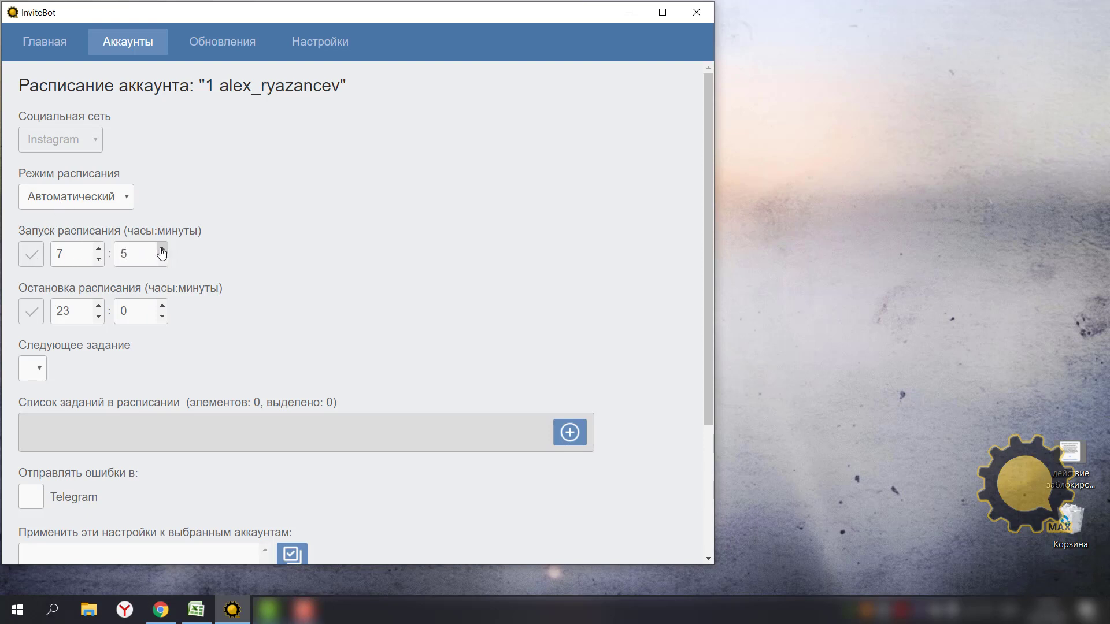
left_click(99, 306)
left_click(162, 307)
left_click(161, 306)
left_click(161, 306)
left_click(161, 306)
scroll(104, 341, "down", 3)
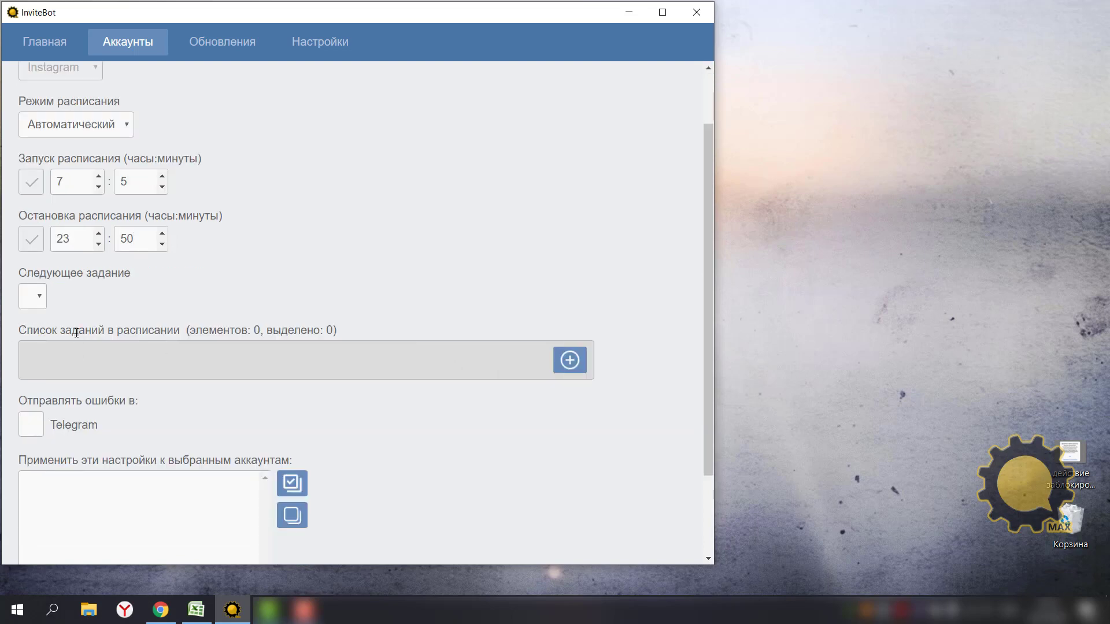
Add Лайкинг новостей as task 1, send errors to Telegram, and save the schedule.
left_click(569, 361)
left_click(137, 395)
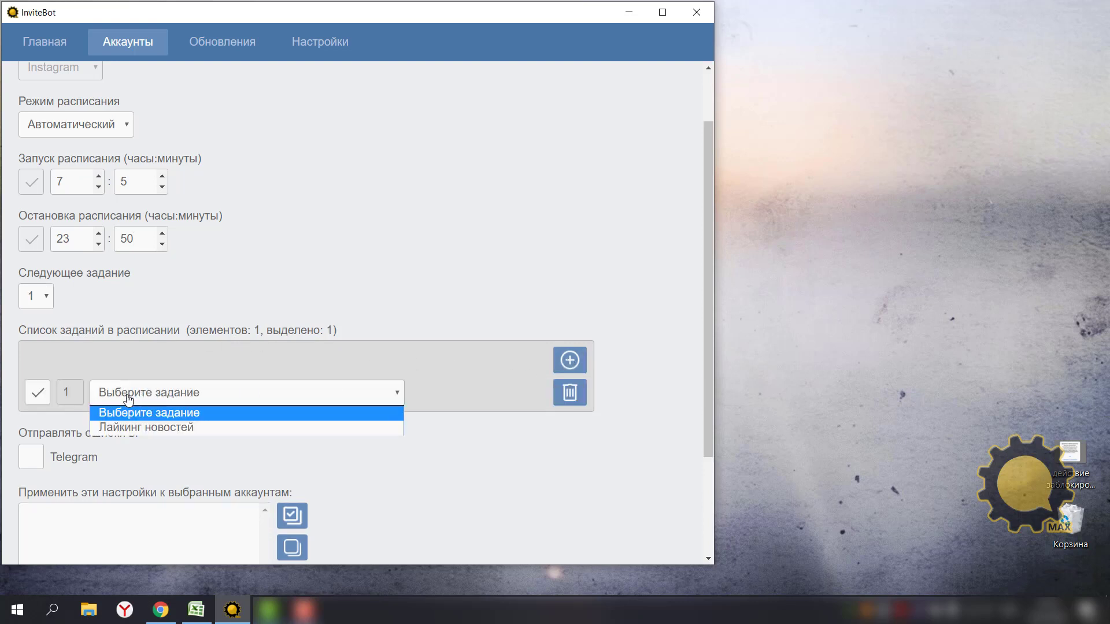
left_click(119, 427)
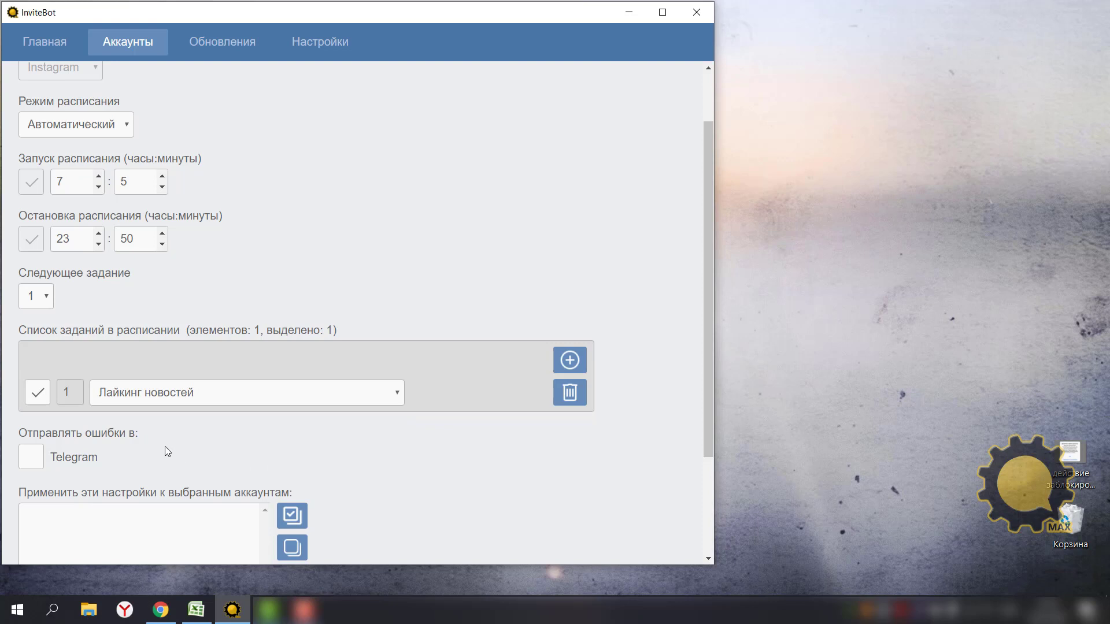
left_click(164, 451)
scroll(158, 337, "down", 2)
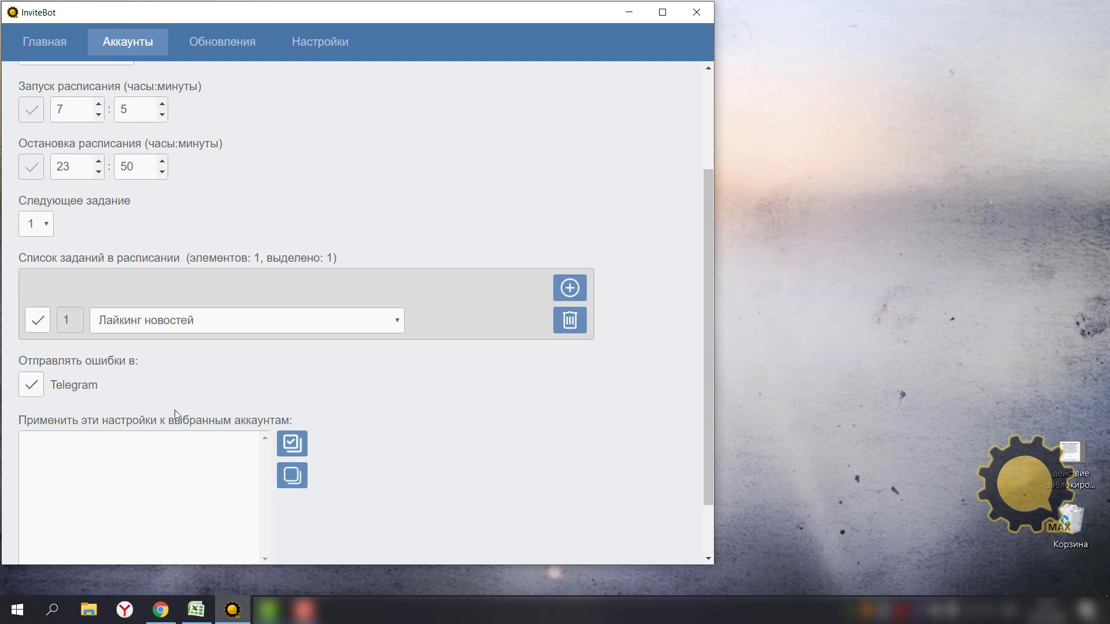
scroll(372, 476, "down", 1)
scroll(370, 470, "down", 2)
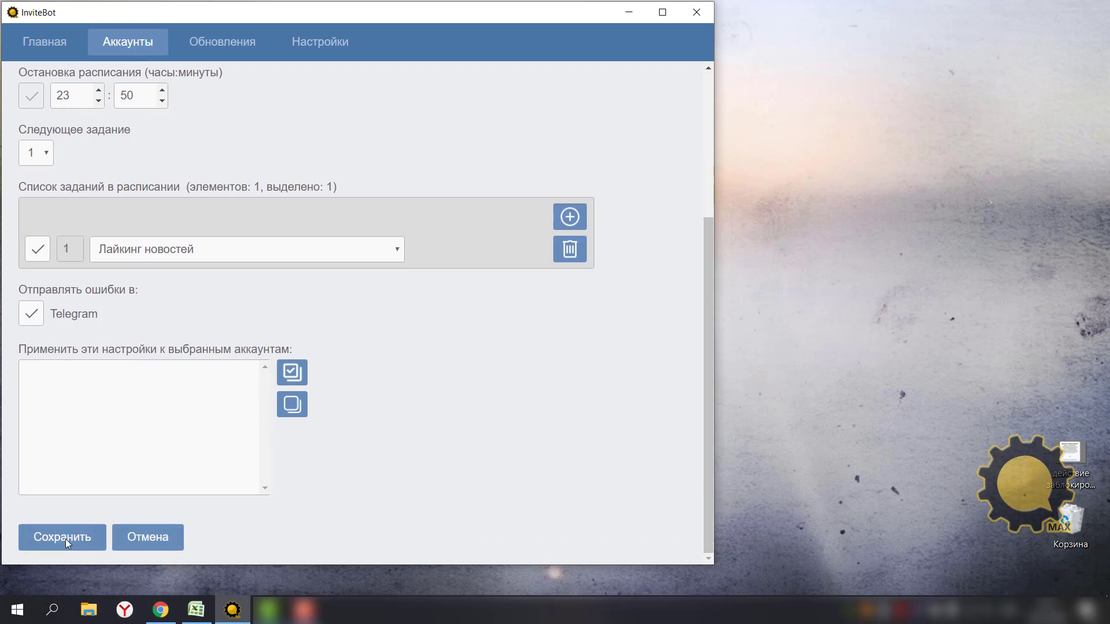
left_click(65, 538)
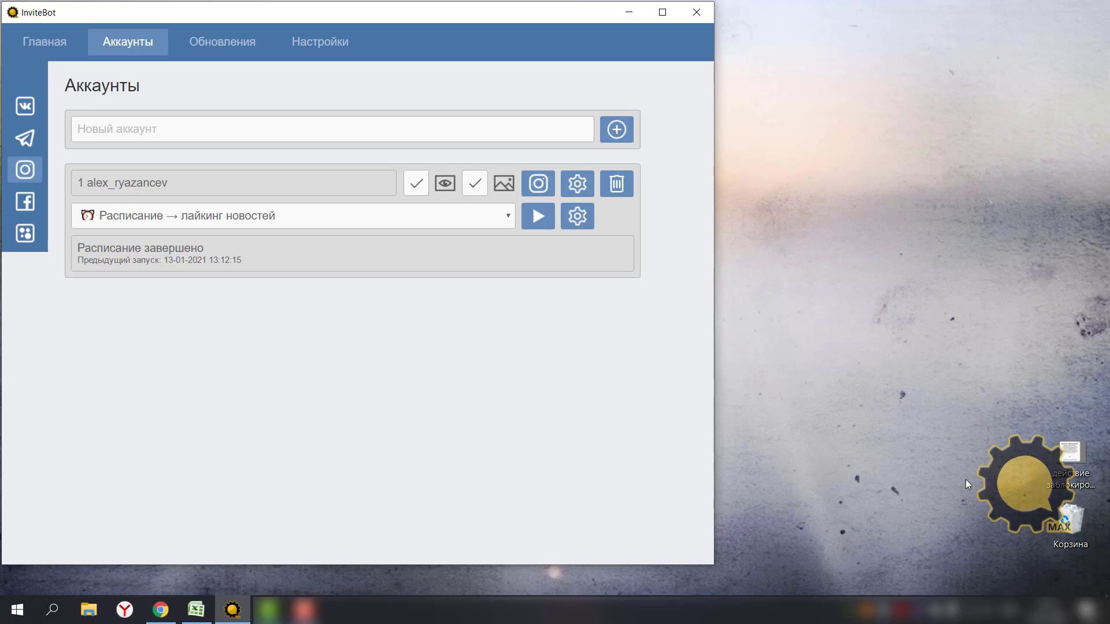
Log out of Instagram via settings' Выйти, then sign back in with 'Продолжить как…'.
double_click(1067, 456)
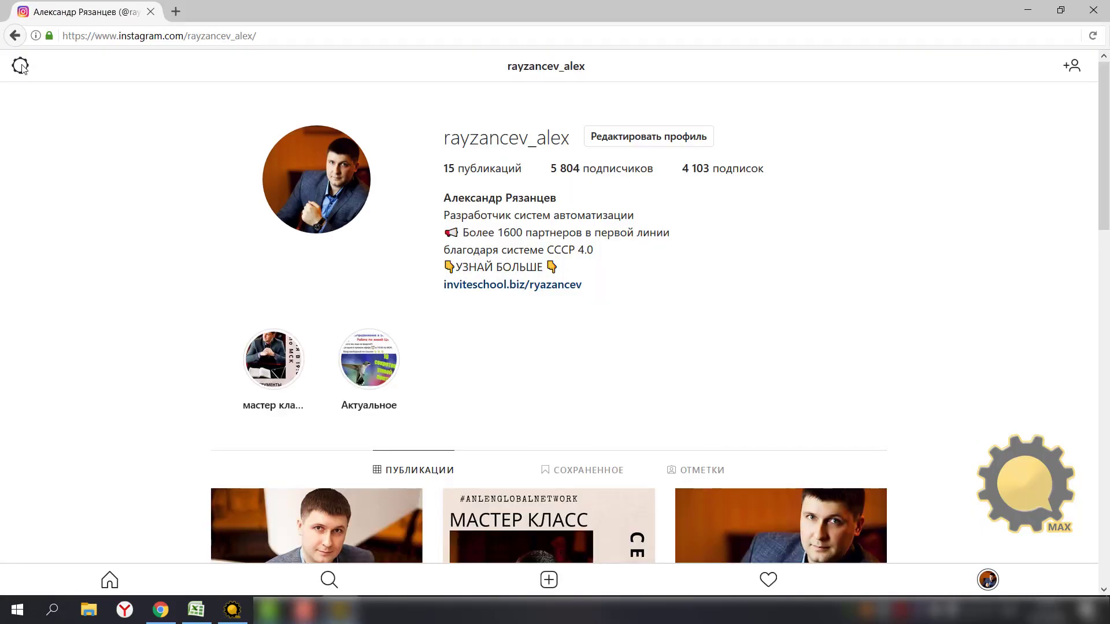
left_click(21, 65)
scroll(40, 520, "down", 2)
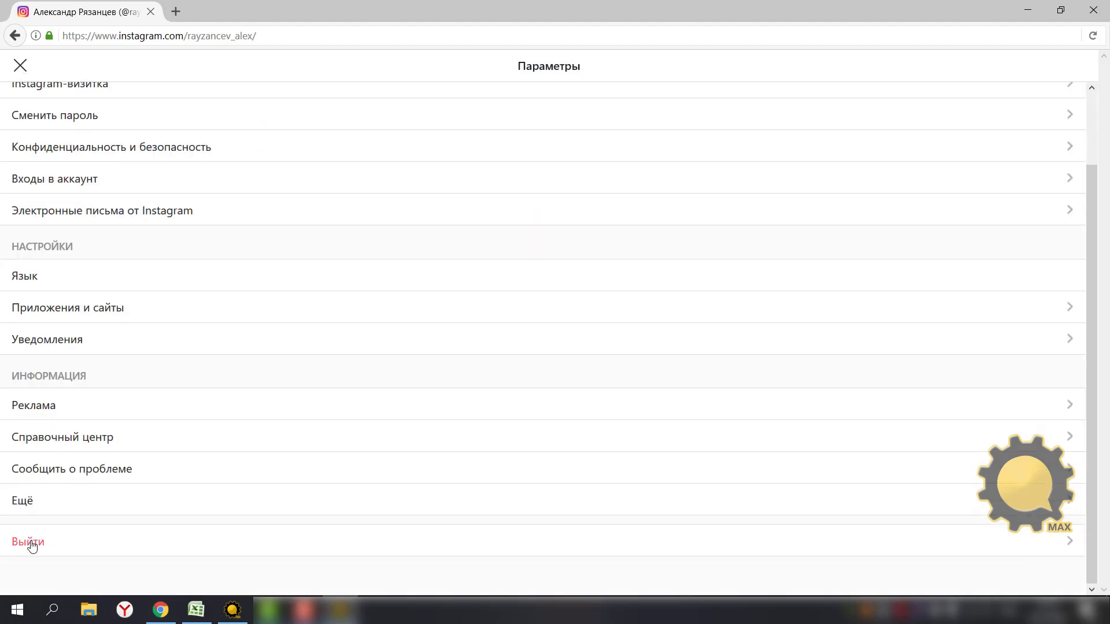
left_click(31, 541)
left_click(547, 347)
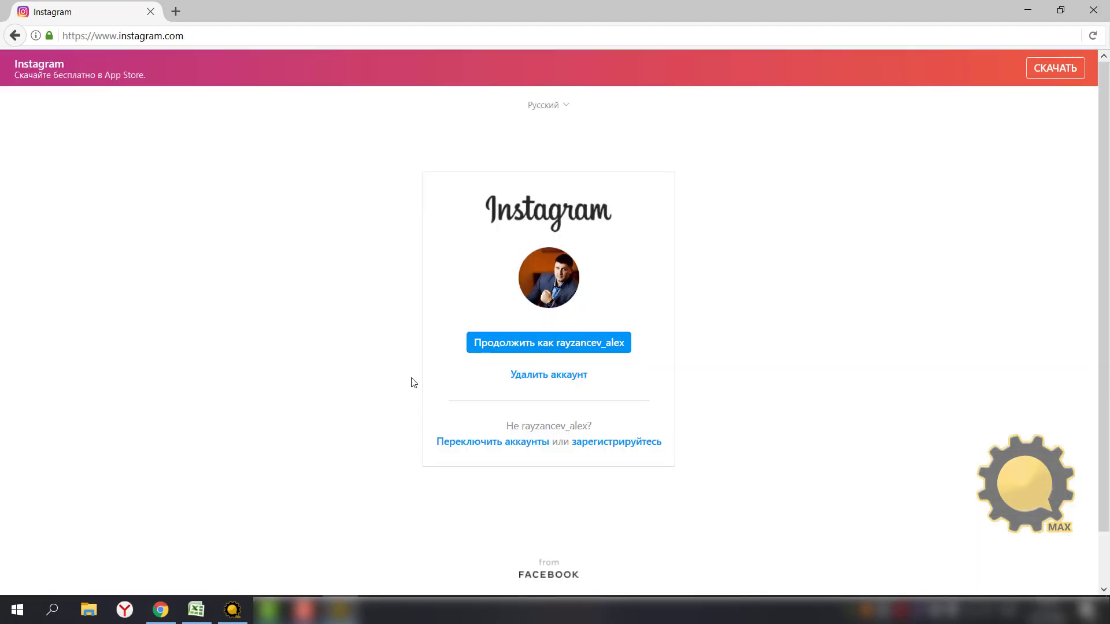
left_click(518, 345)
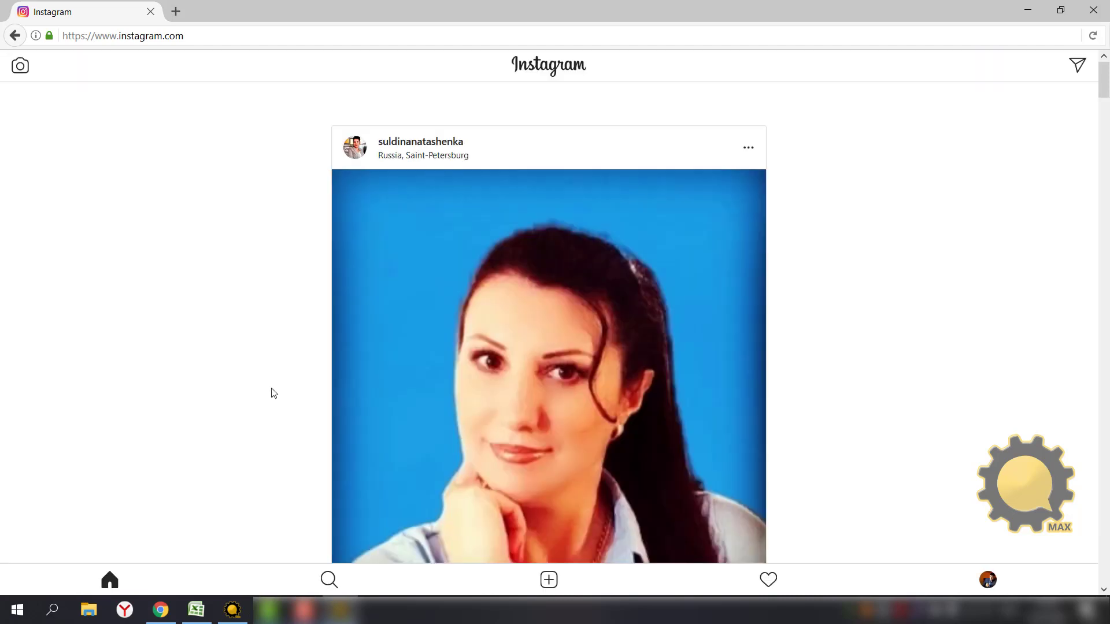